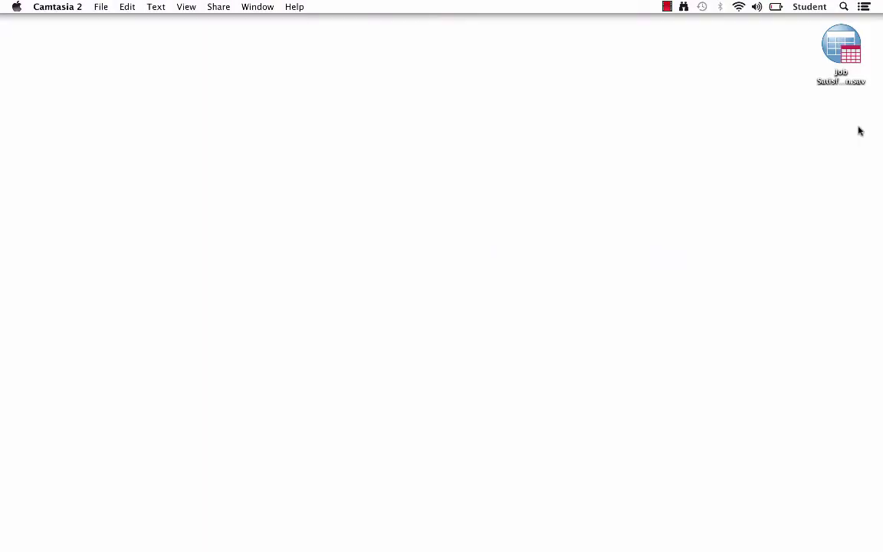
Open Job Satisfaction.sav in the Data Editor and move its window into place.
{"action": "left_click", "coordinate": [847, 49]}
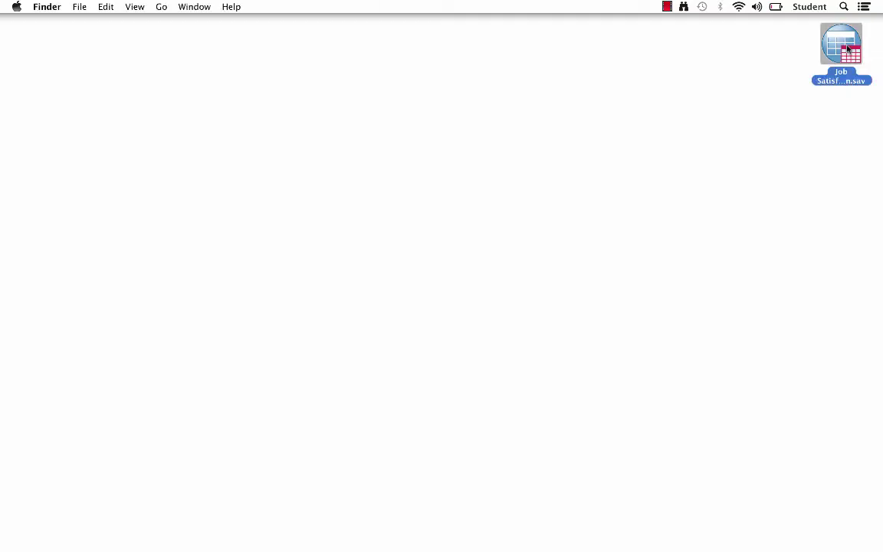
{"action": "double_click", "coordinate": [847, 49]}
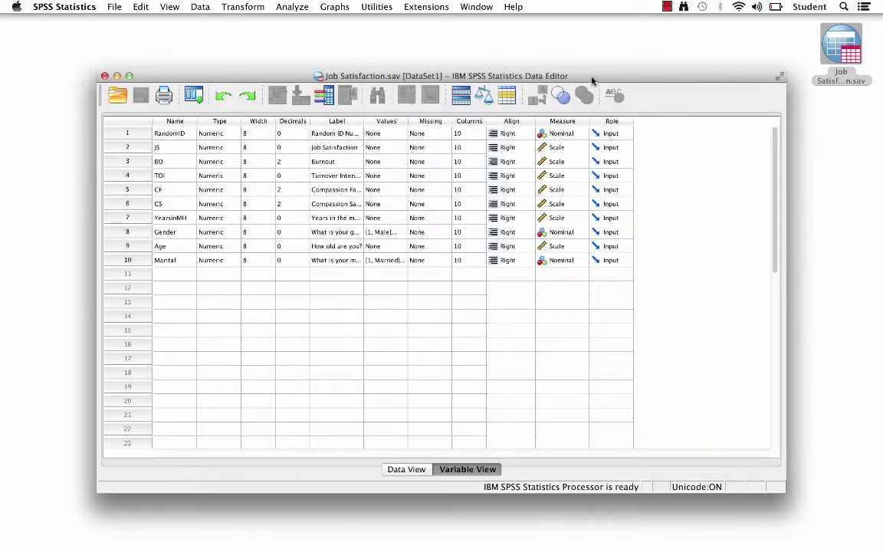
{"action": "left_click_drag", "start_coordinate": [592, 80], "coordinate": [507, 33]}
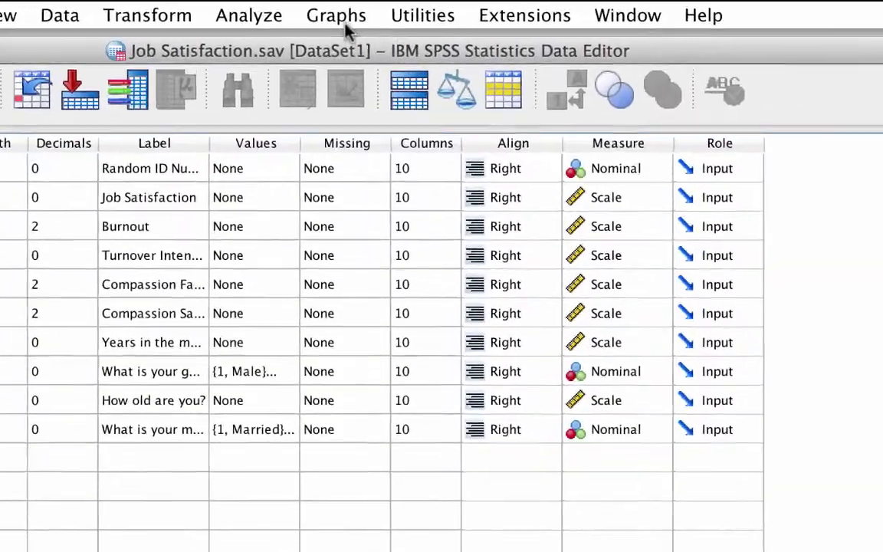
Start a Simple Scatter chart from Scatter/Dot in Chart Builder.
{"action": "left_click", "coordinate": [343, 22]}
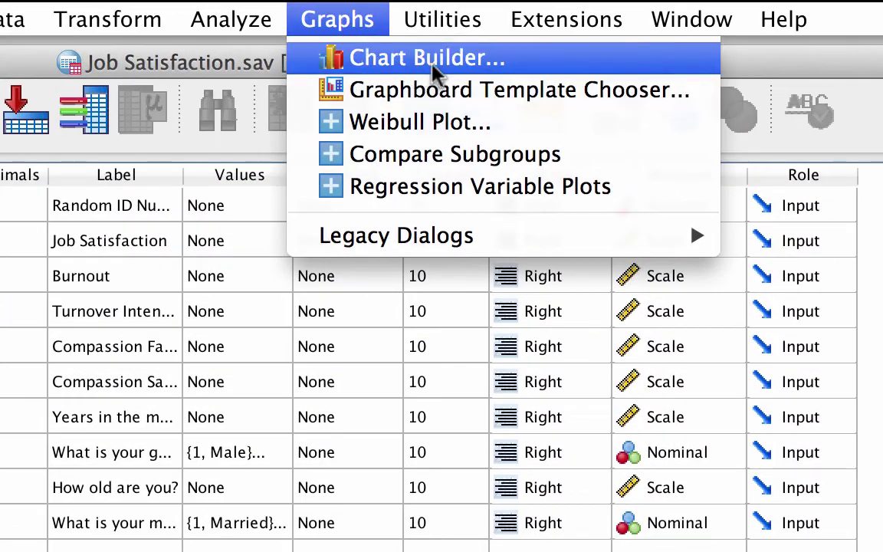
{"action": "left_click", "coordinate": [447, 73]}
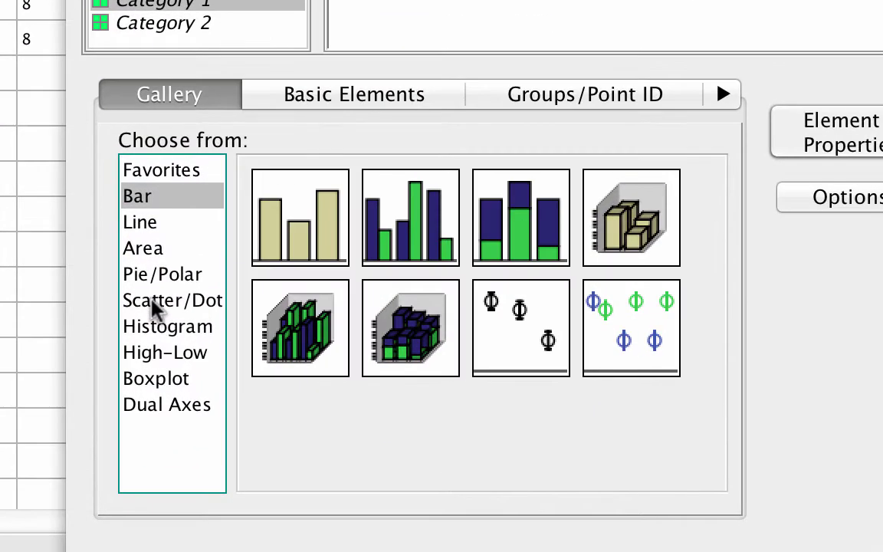
{"action": "left_click", "coordinate": [152, 301]}
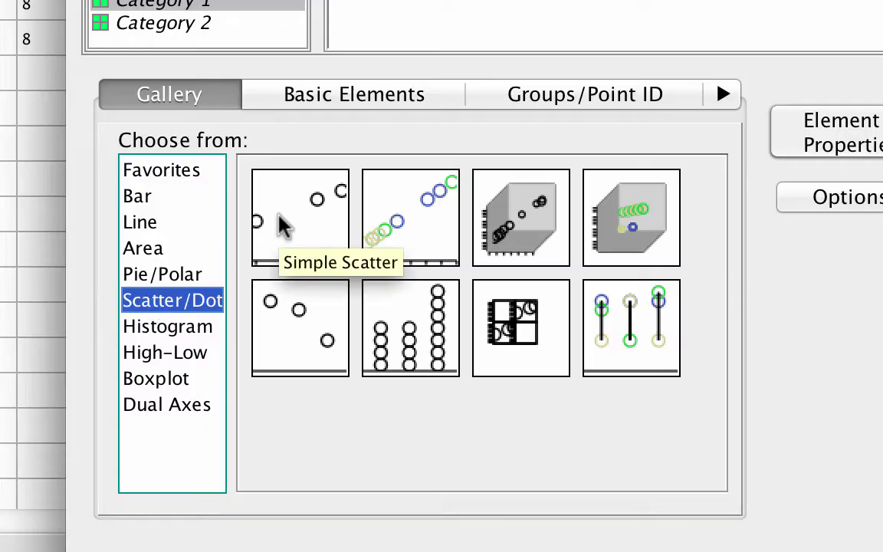
{"action": "left_click_drag", "start_coordinate": [280, 223], "coordinate": [584, 0]}
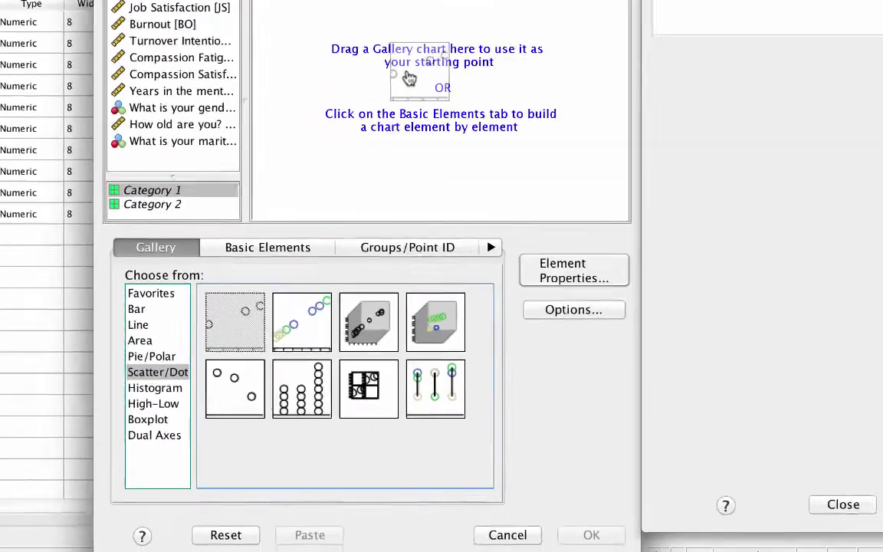
{"action": "left_click_drag", "start_coordinate": [409, 79], "coordinate": [409, 81]}
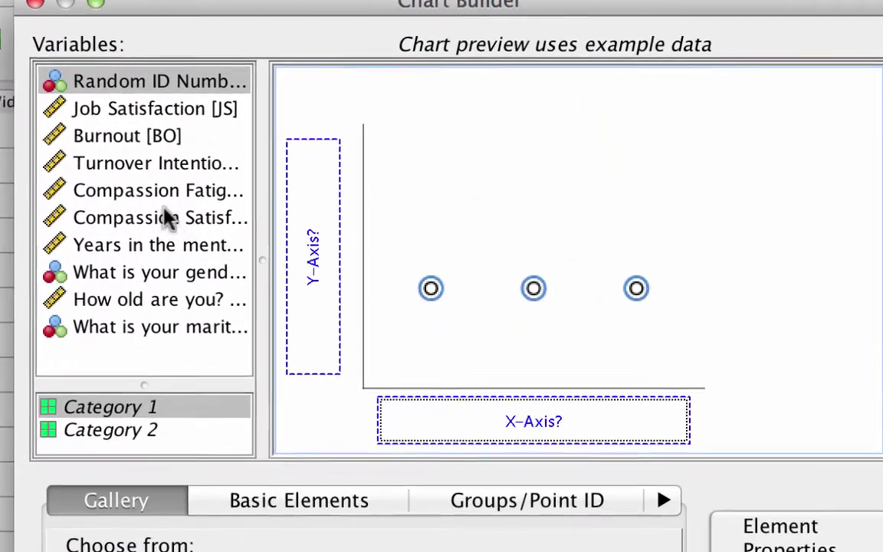
Put Burnout on the x-axis and Job Satisfaction on the y-axis, and create the plot.
{"action": "left_click", "coordinate": [138, 124]}
{"action": "left_click_drag", "start_coordinate": [124, 126], "coordinate": [469, 414]}
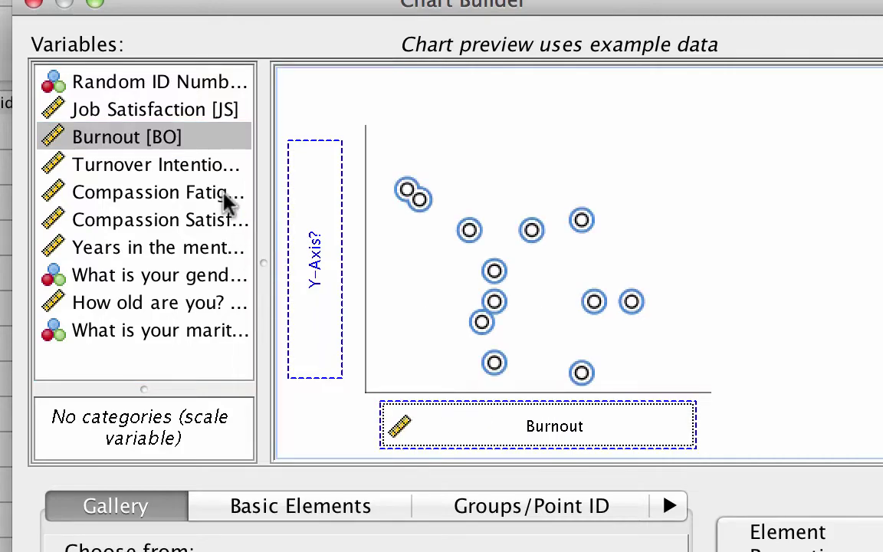
{"action": "left_click", "coordinate": [163, 109]}
{"action": "left_click_drag", "start_coordinate": [114, 109], "coordinate": [307, 222]}
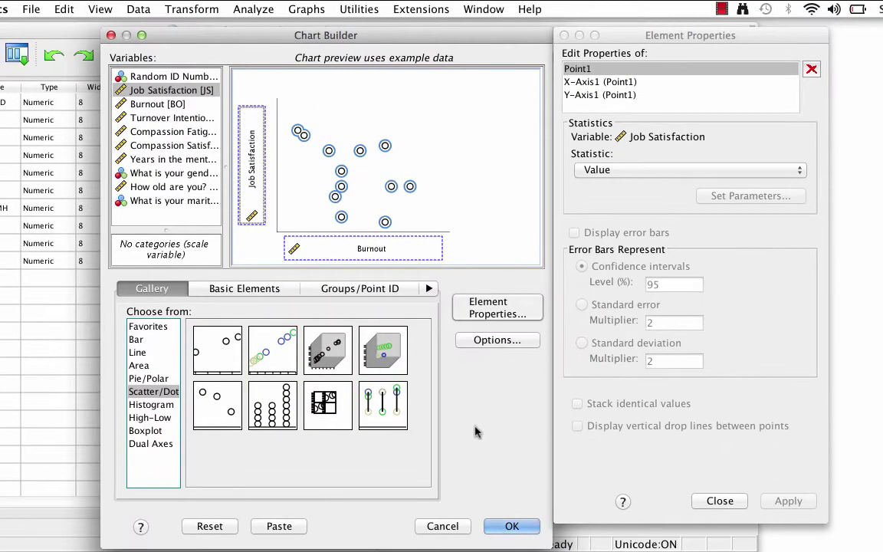
{"action": "left_click", "coordinate": [510, 528]}
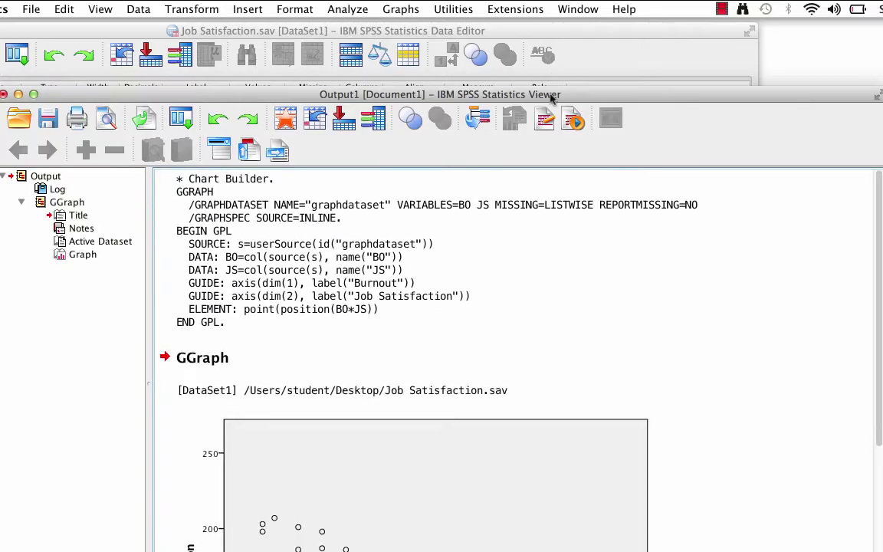
Add a total linear fit line (R² Linear = 0.423) to the Burnout–Job Satisfaction scatterplot in Chart Editor.
{"action": "left_click_drag", "start_coordinate": [582, 93], "coordinate": [488, 31]}
{"action": "left_click", "coordinate": [441, 249]}
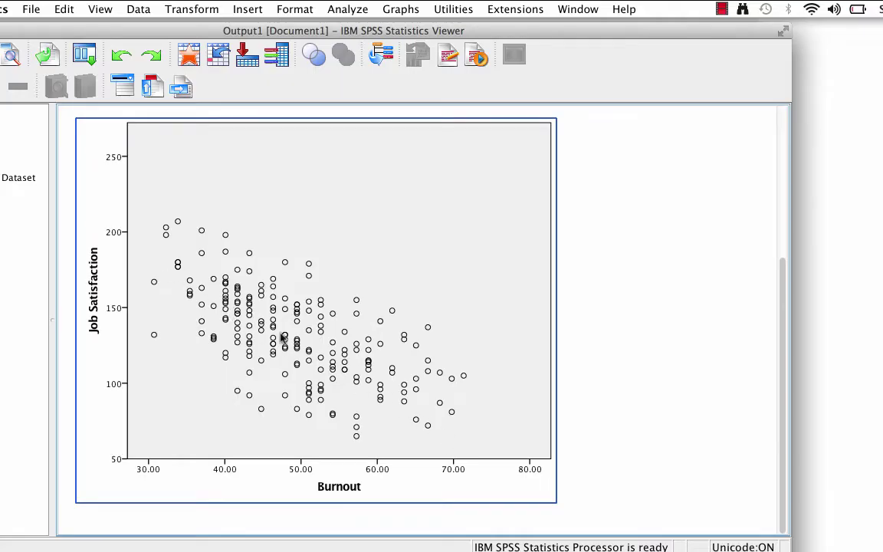
{"action": "left_click", "coordinate": [424, 439]}
{"action": "double_click", "coordinate": [424, 439]}
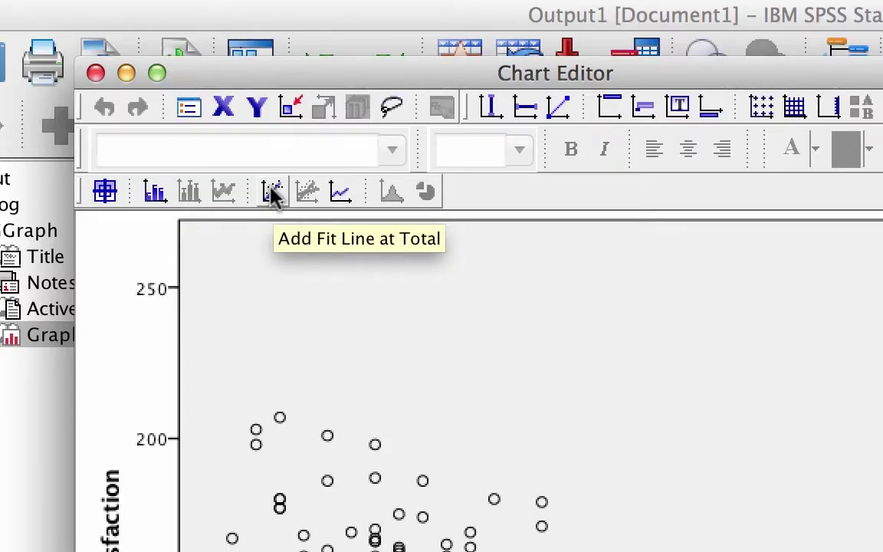
{"action": "left_click", "coordinate": [272, 193]}
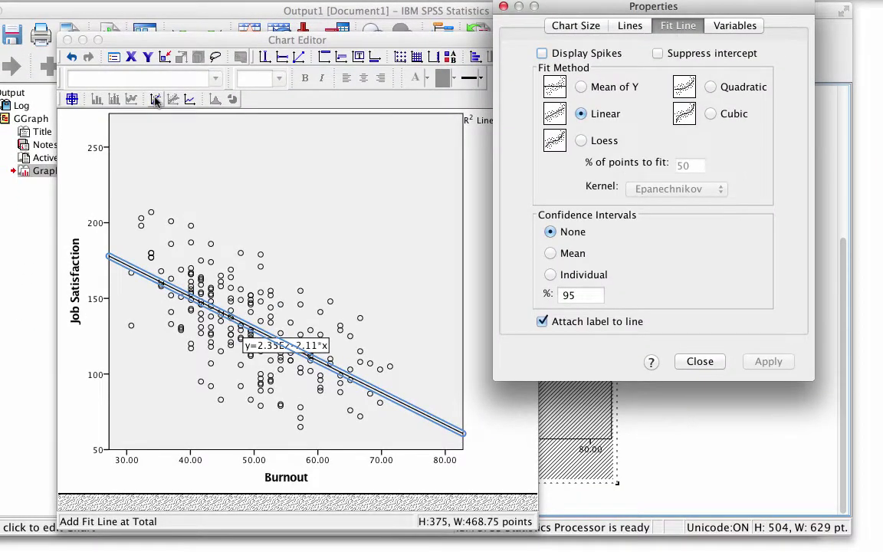
{"action": "left_click", "coordinate": [305, 351]}
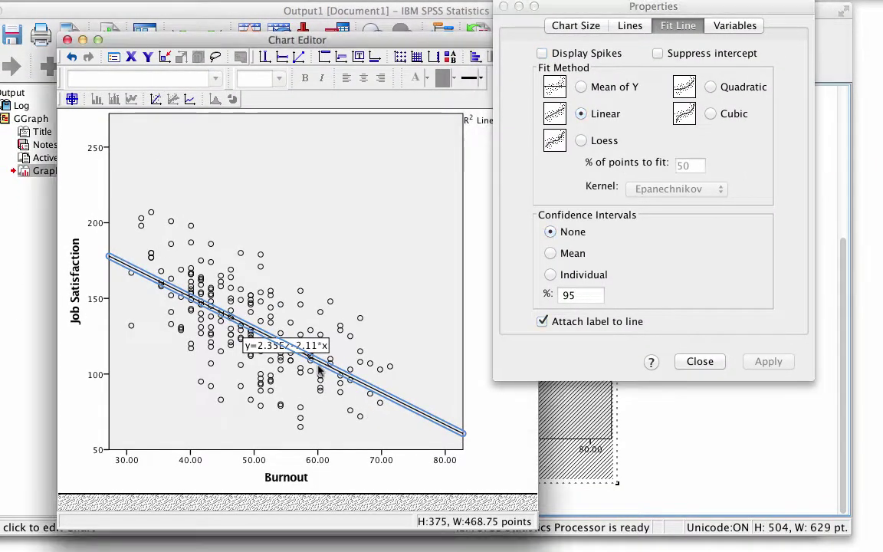
{"action": "left_click", "coordinate": [181, 193]}
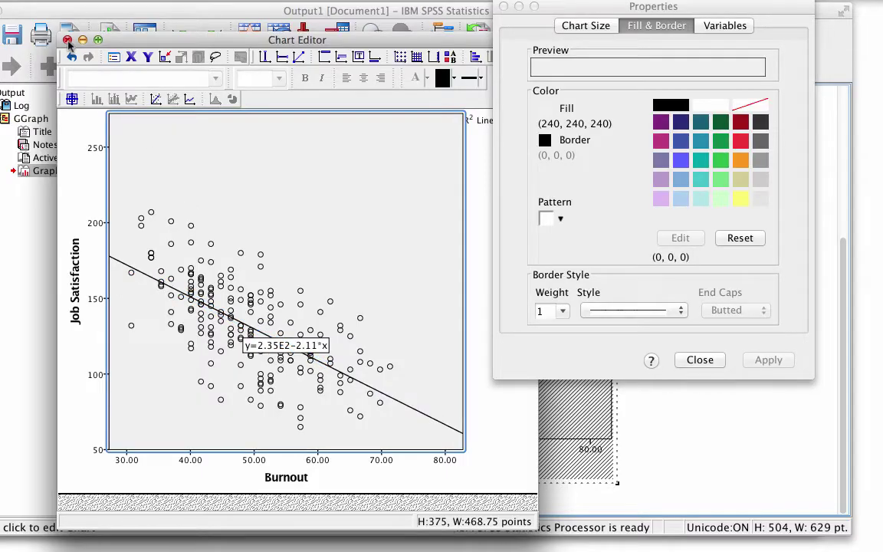
{"action": "left_click", "coordinate": [67, 40]}
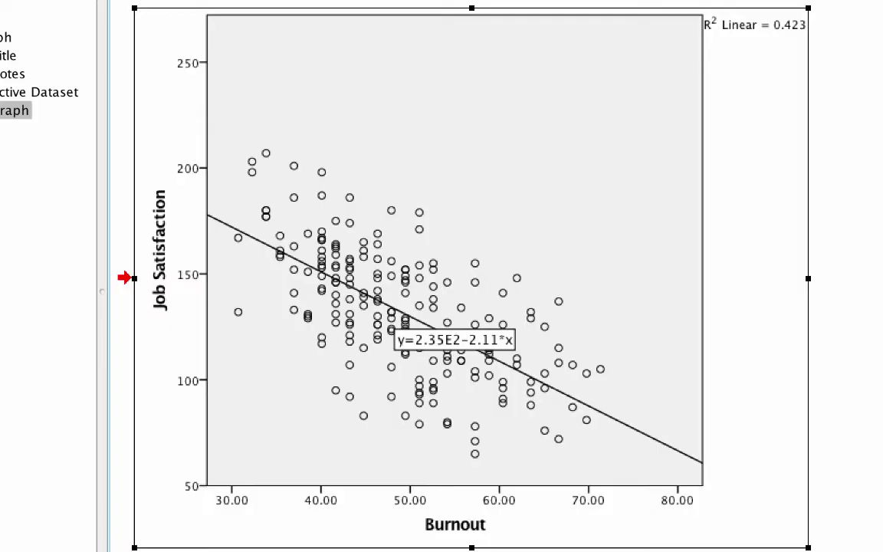
{"action": "left_click", "coordinate": [503, 469]}
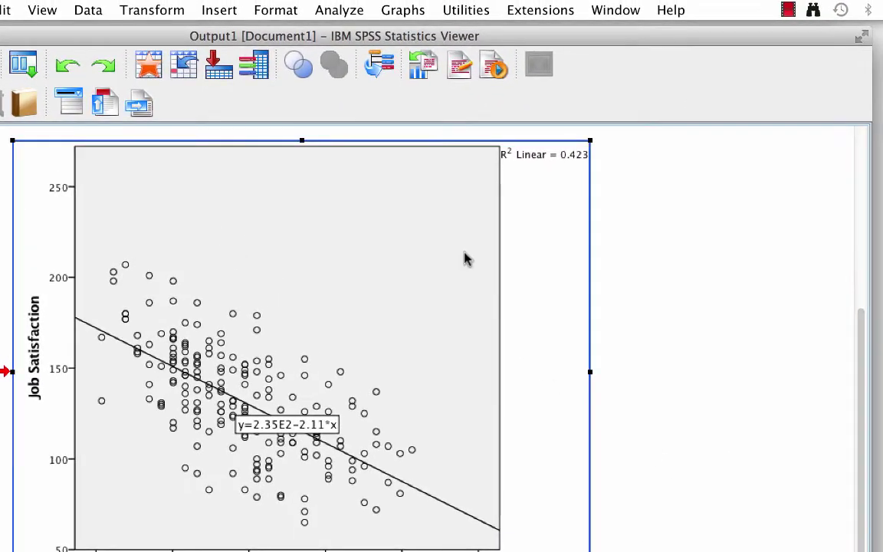
Set Linear Regression with Job Satisfaction dependent, Burnout independent, method Enter.
{"action": "left_click", "coordinate": [354, 11]}
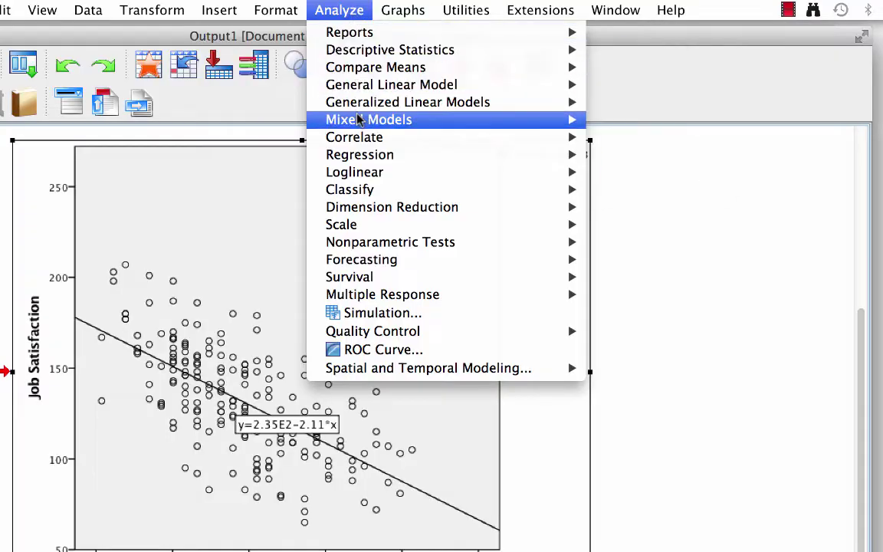
{"action": "mouse_move", "coordinate": [374, 156]}
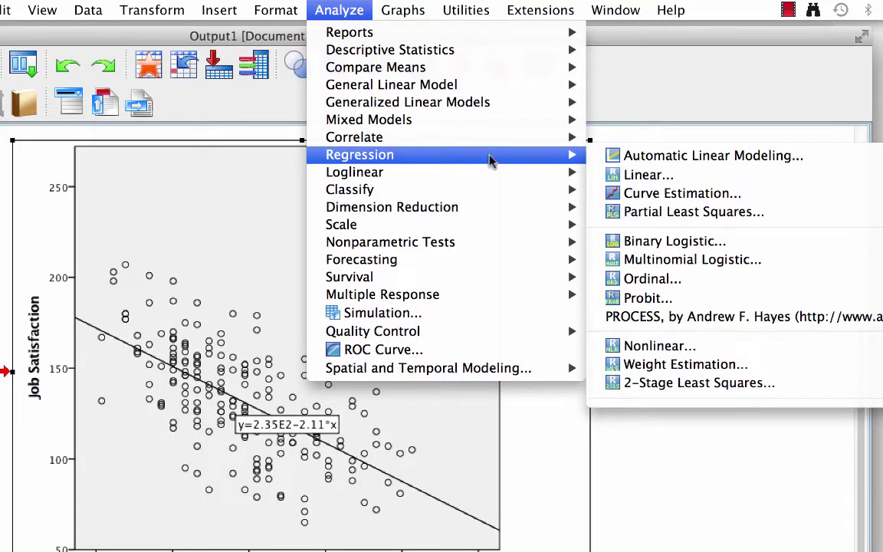
{"action": "left_click", "coordinate": [689, 175]}
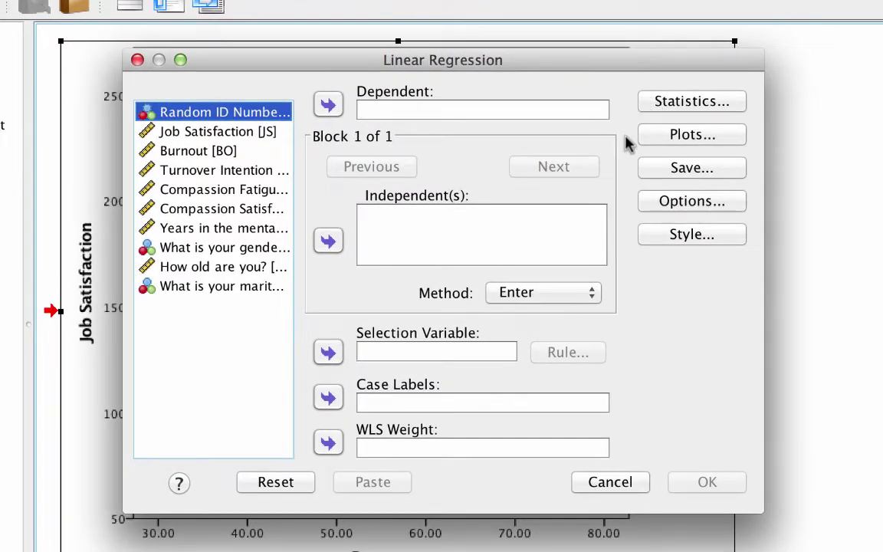
{"action": "left_click", "coordinate": [194, 152]}
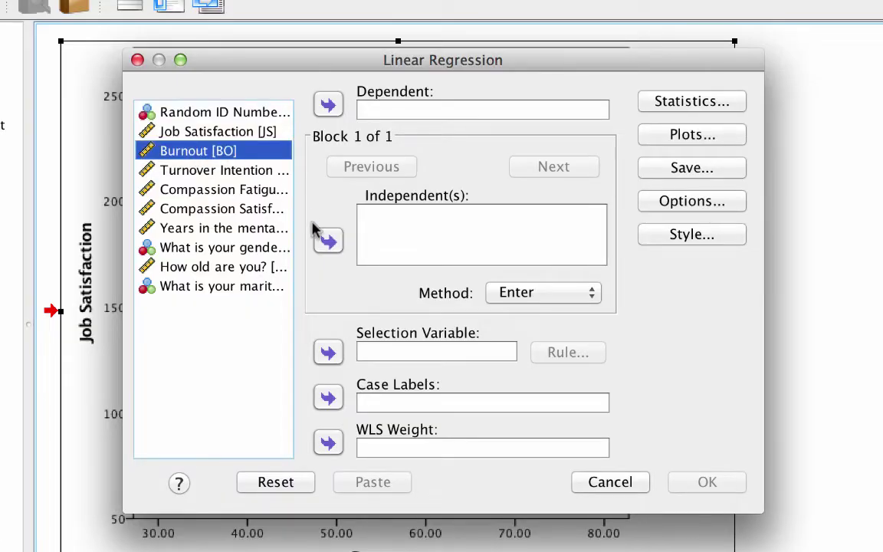
{"action": "left_click", "coordinate": [326, 242]}
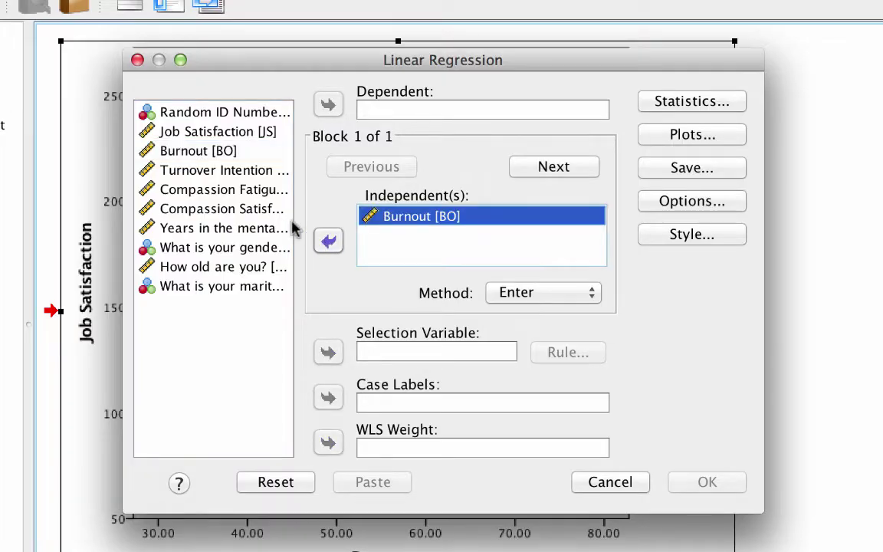
{"action": "left_click", "coordinate": [231, 132]}
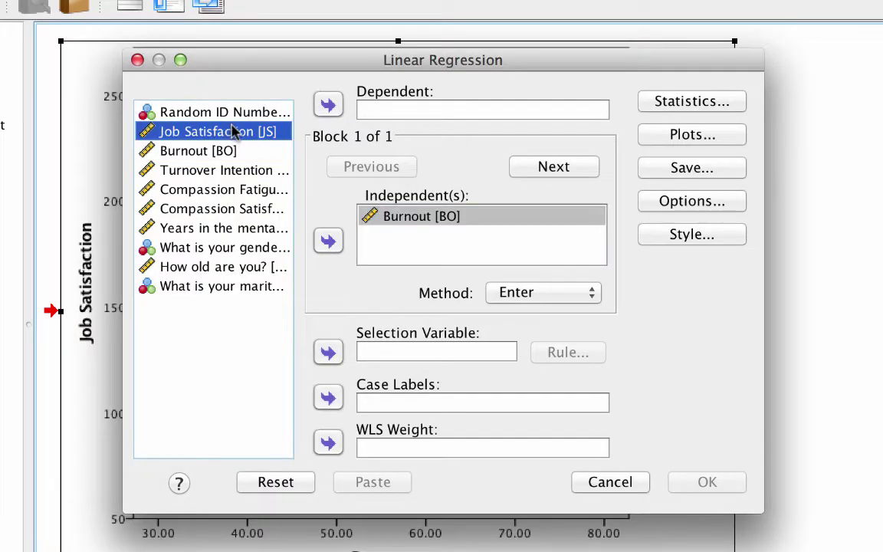
{"action": "left_click", "coordinate": [329, 105]}
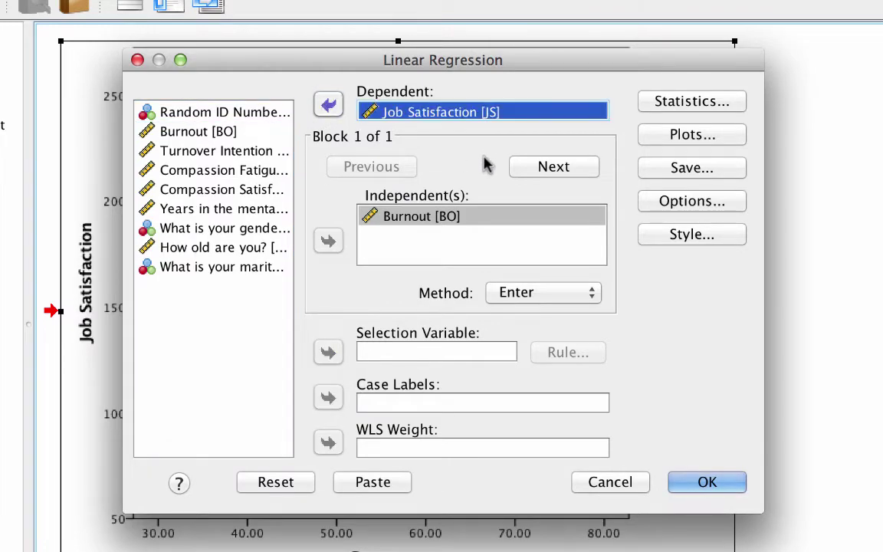
{"action": "left_click", "coordinate": [587, 298]}
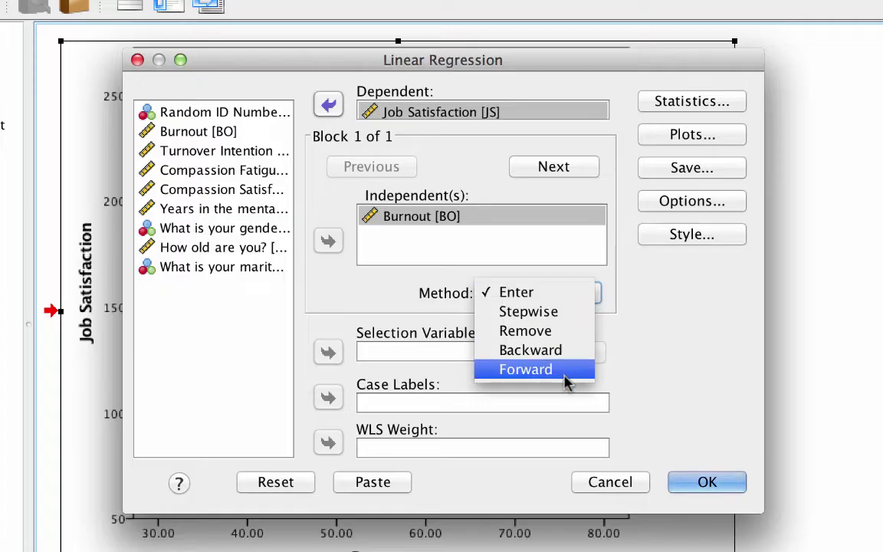
{"action": "left_click", "coordinate": [566, 300]}
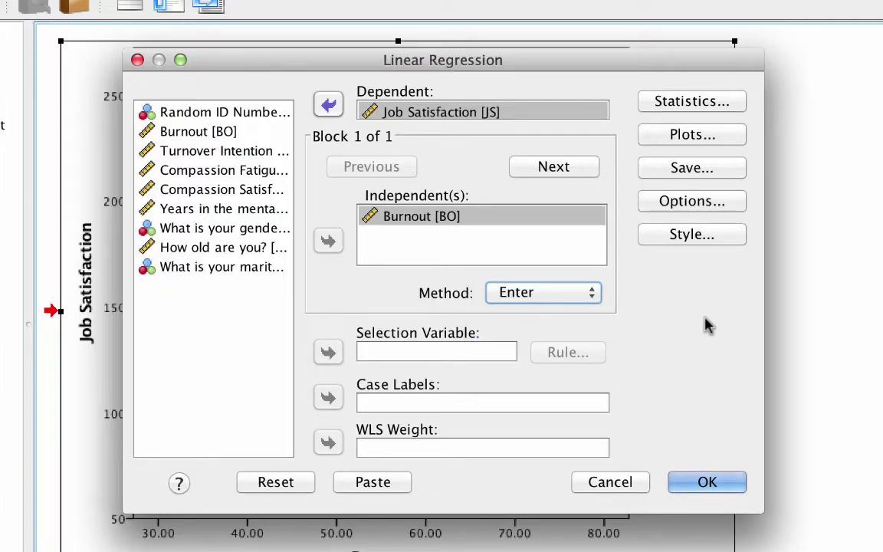
Tick confidence intervals, descriptives, Durbin-Watson and casewise diagnostics in regression Statistics.
{"action": "left_click", "coordinate": [705, 114]}
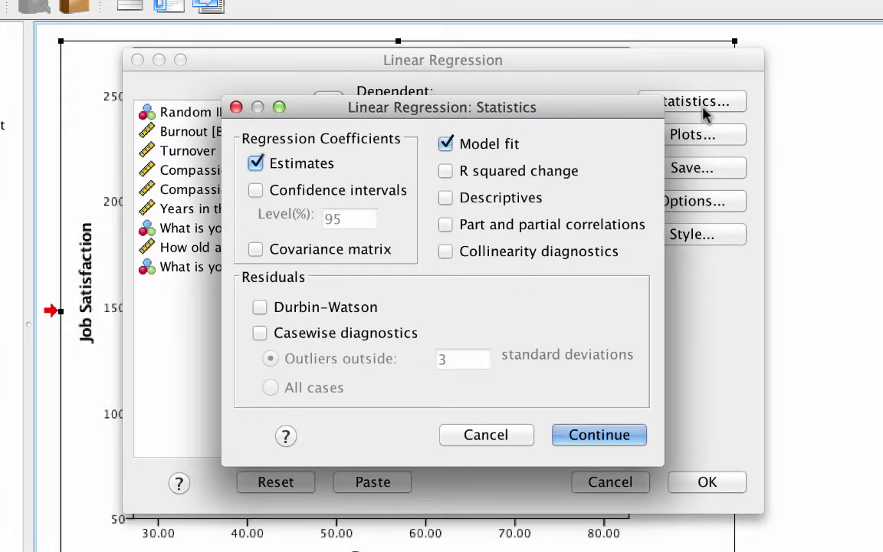
{"action": "left_click", "coordinate": [331, 196]}
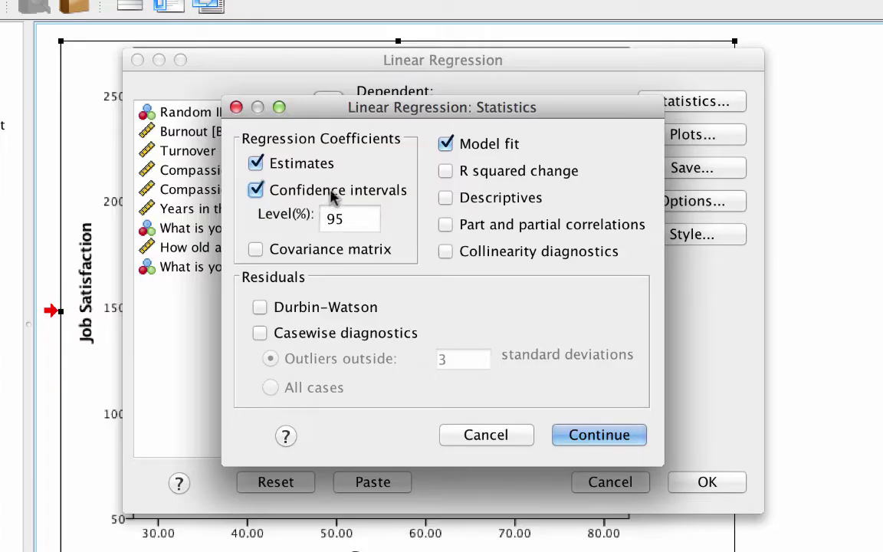
{"action": "left_click", "coordinate": [481, 198]}
{"action": "left_click", "coordinate": [367, 308]}
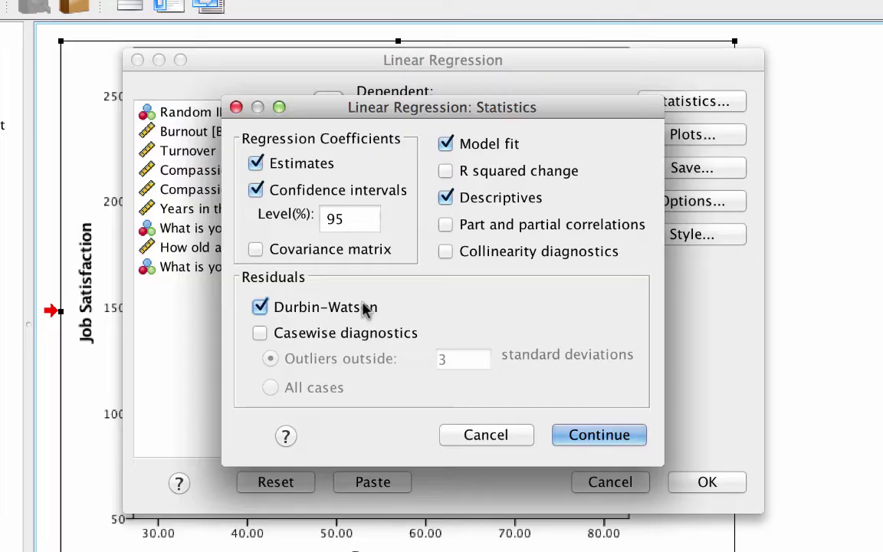
{"action": "left_click", "coordinate": [318, 335]}
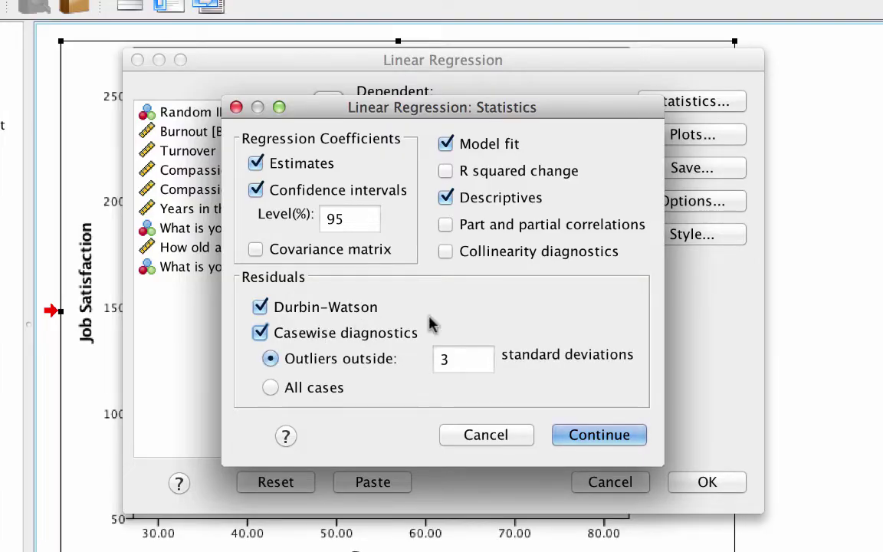
Plot *ZRESID against *ZPRED, add residual histogram and normal probability plot, and run the regression.
{"action": "left_click", "coordinate": [586, 424]}
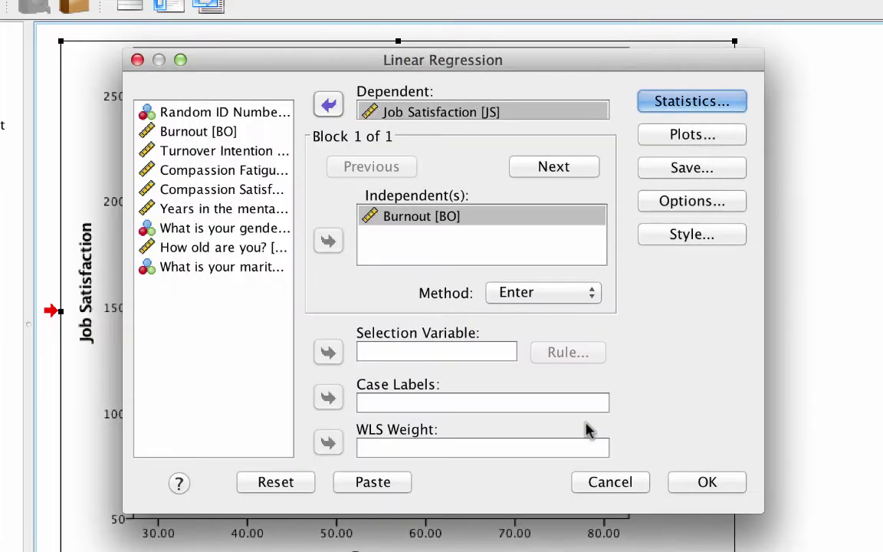
{"action": "left_click", "coordinate": [680, 138]}
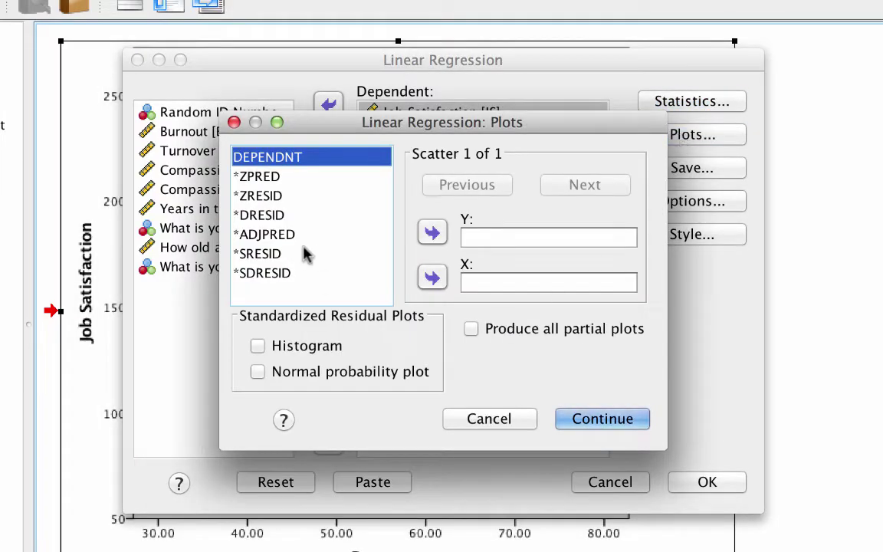
{"action": "left_click", "coordinate": [267, 177]}
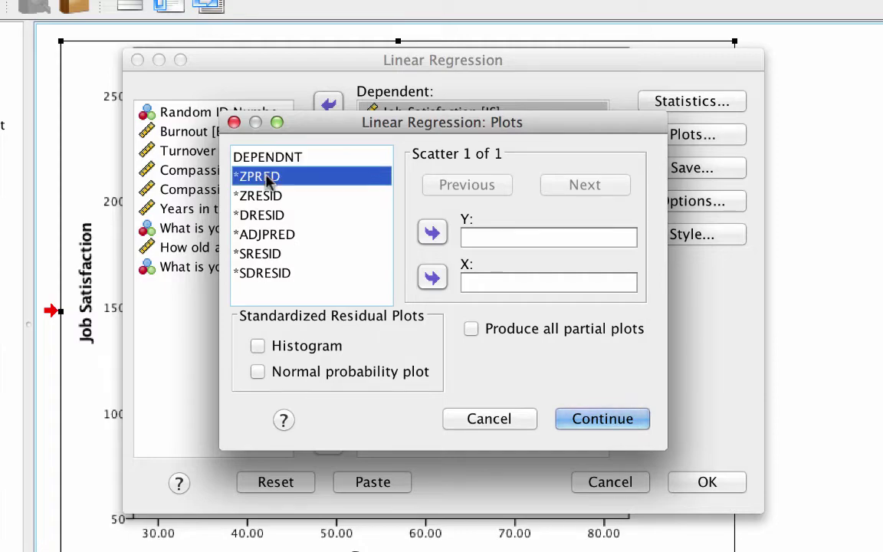
{"action": "left_click", "coordinate": [433, 279]}
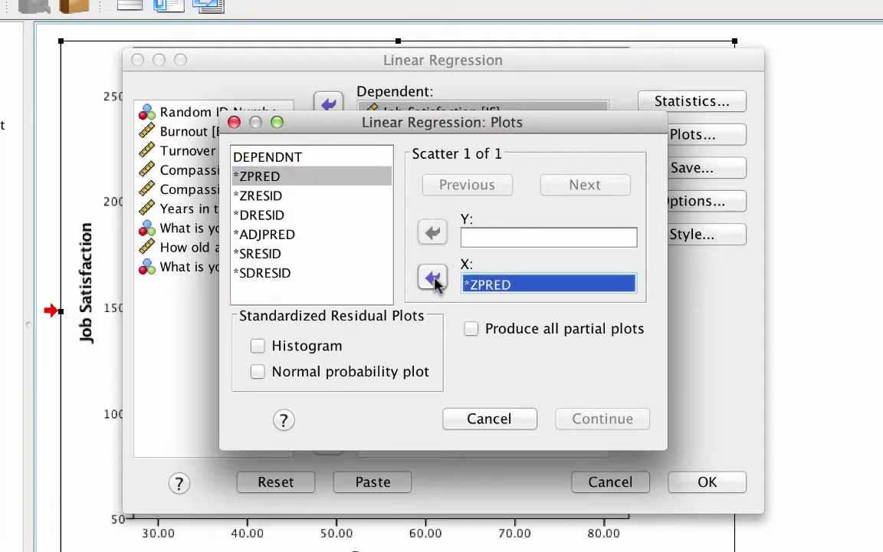
{"action": "left_click", "coordinate": [265, 197]}
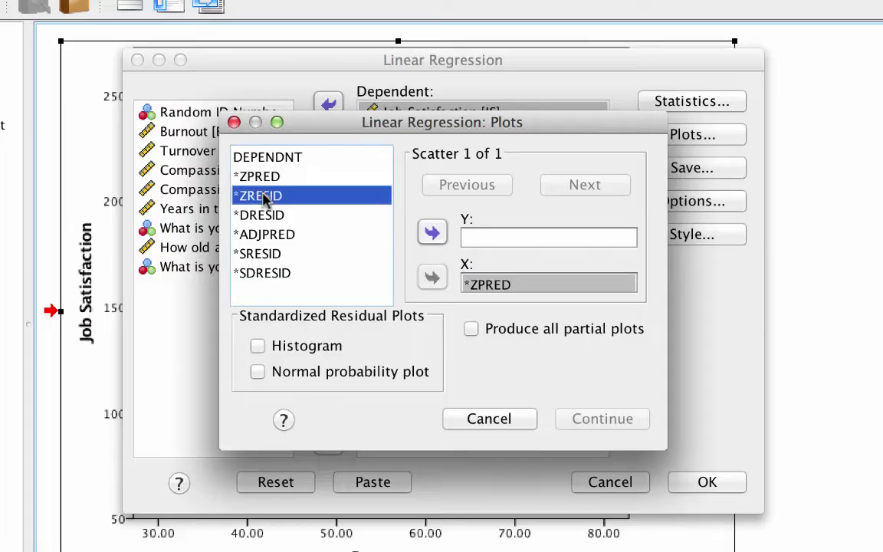
{"action": "left_click", "coordinate": [432, 233]}
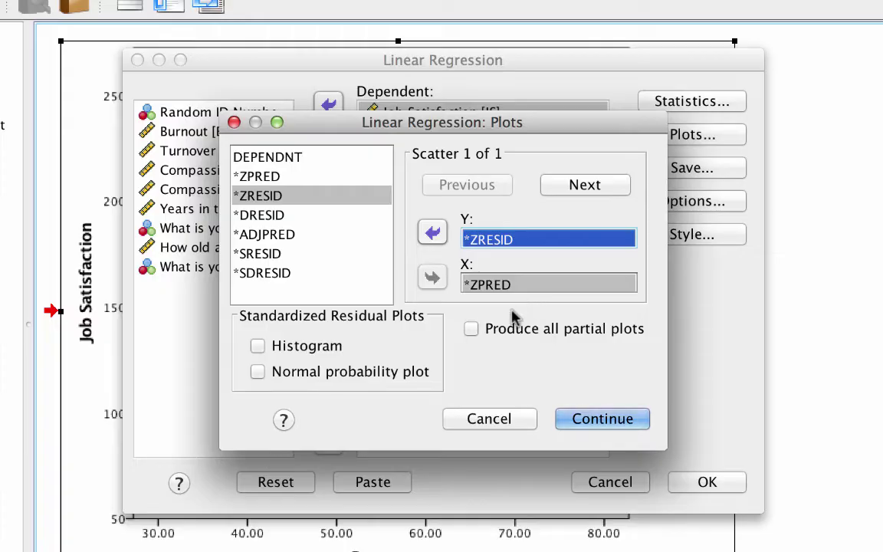
{"action": "left_click", "coordinate": [326, 350]}
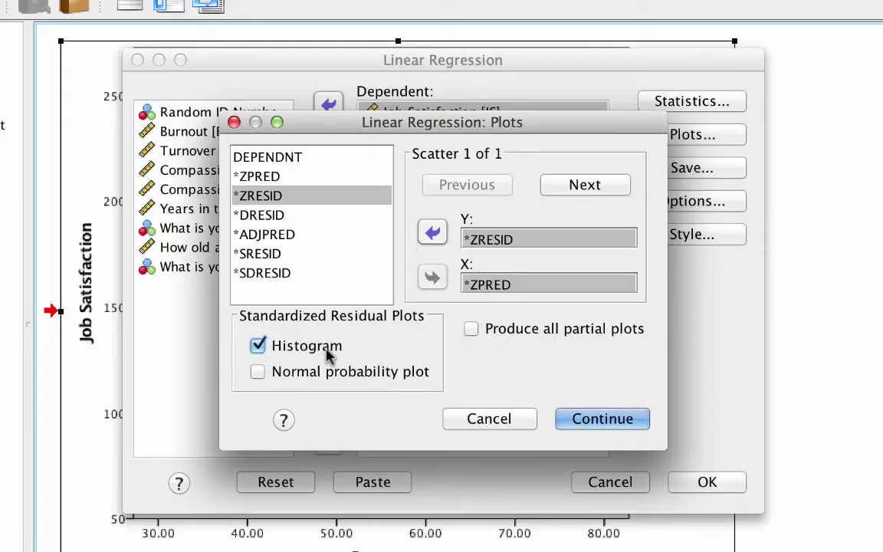
{"action": "left_click", "coordinate": [326, 374]}
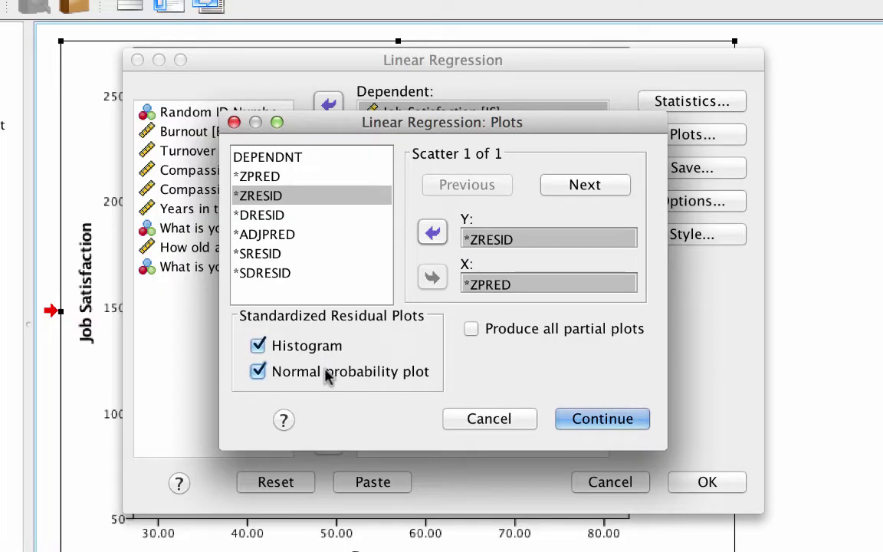
{"action": "left_click", "coordinate": [612, 420]}
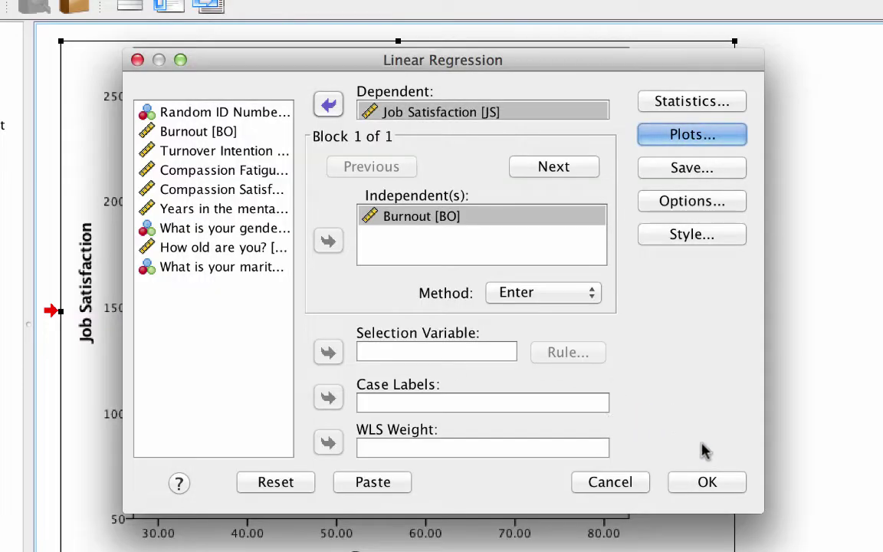
{"action": "left_click", "coordinate": [707, 483]}
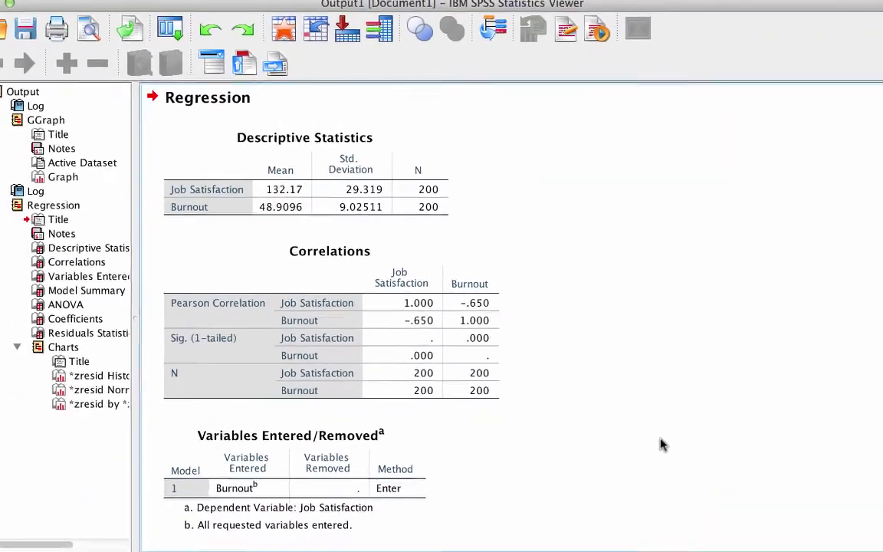
{"action": "scroll", "coordinate": [661, 444], "scroll_direction": "down", "scroll_amount": 10}
{"action": "scroll", "coordinate": [648, 433], "scroll_direction": "down", "scroll_amount": 5}
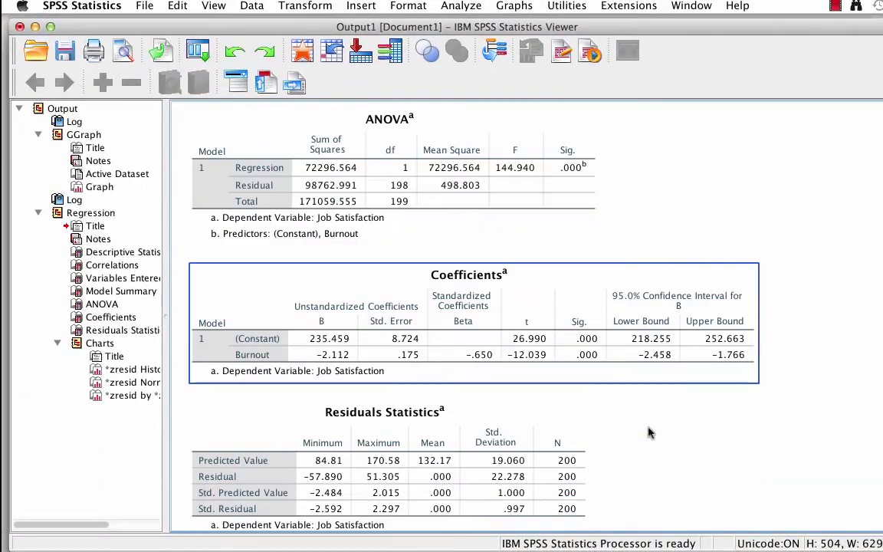
{"action": "scroll", "coordinate": [649, 433], "scroll_direction": "down", "scroll_amount": 9}
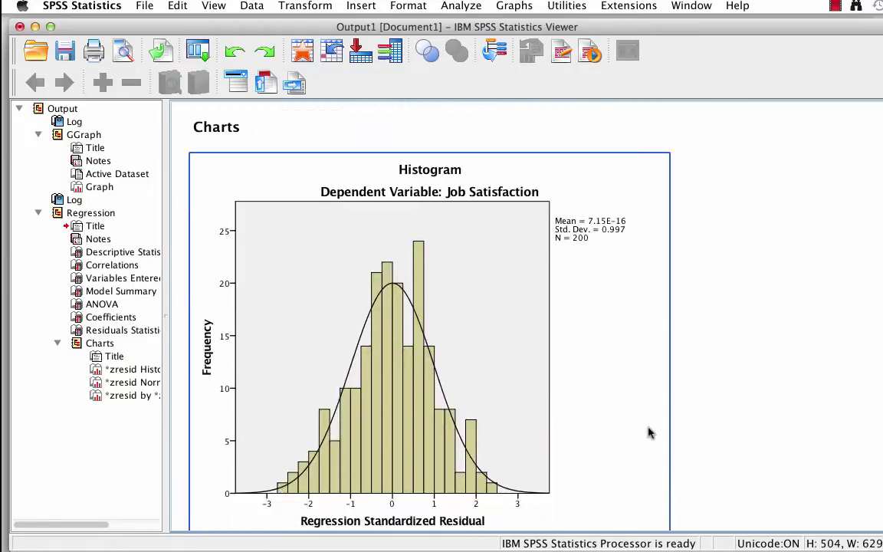
{"action": "scroll", "coordinate": [649, 433], "scroll_direction": "down", "scroll_amount": 15}
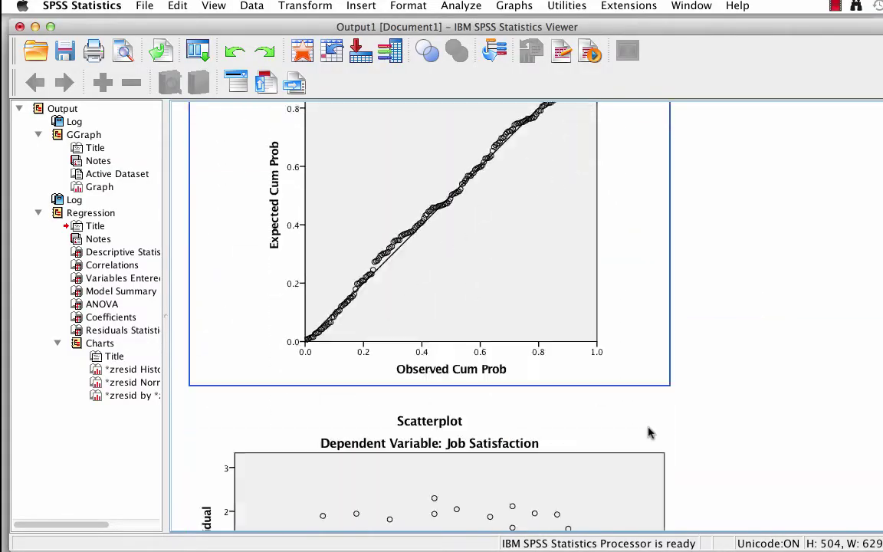
{"action": "scroll", "coordinate": [648, 433], "scroll_direction": "down", "scroll_amount": 2}
{"action": "scroll", "coordinate": [649, 433], "scroll_direction": "up", "scroll_amount": 20}
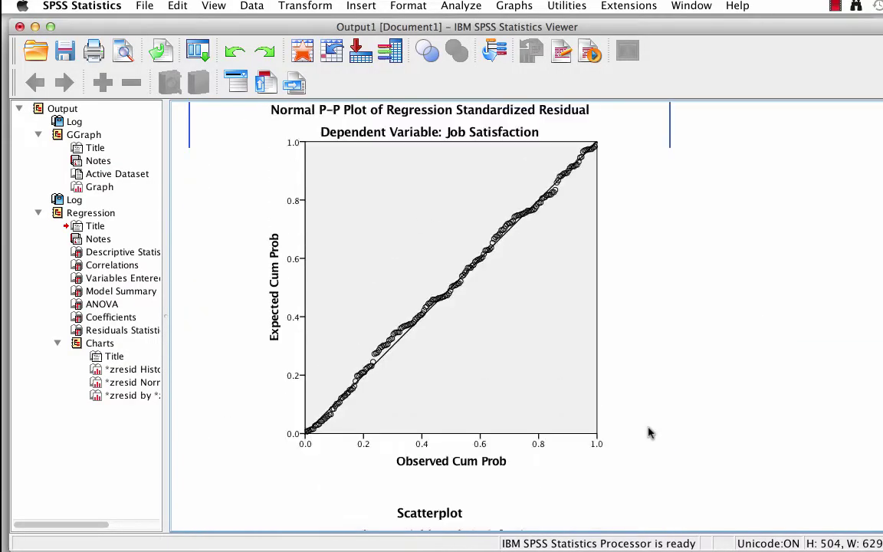
{"action": "scroll", "coordinate": [649, 433], "scroll_direction": "up", "scroll_amount": 13}
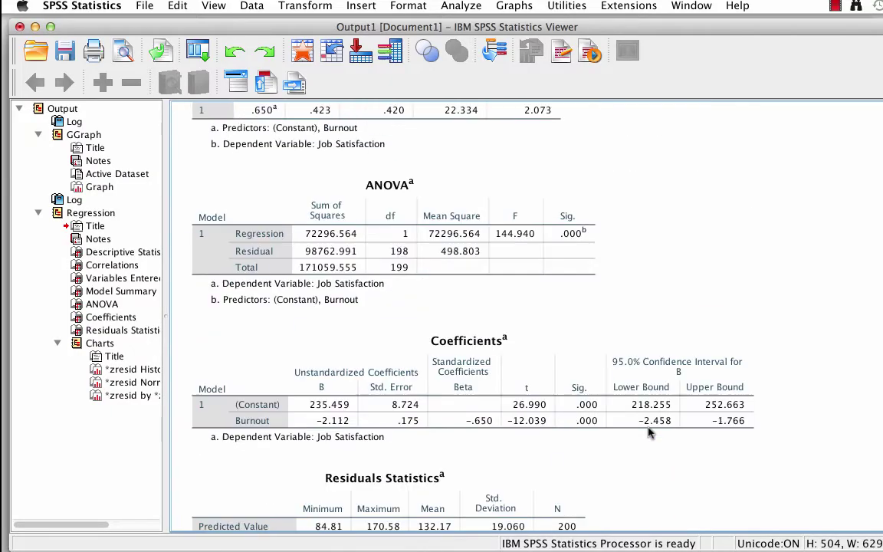
{"action": "scroll", "coordinate": [649, 433], "scroll_direction": "up", "scroll_amount": 5}
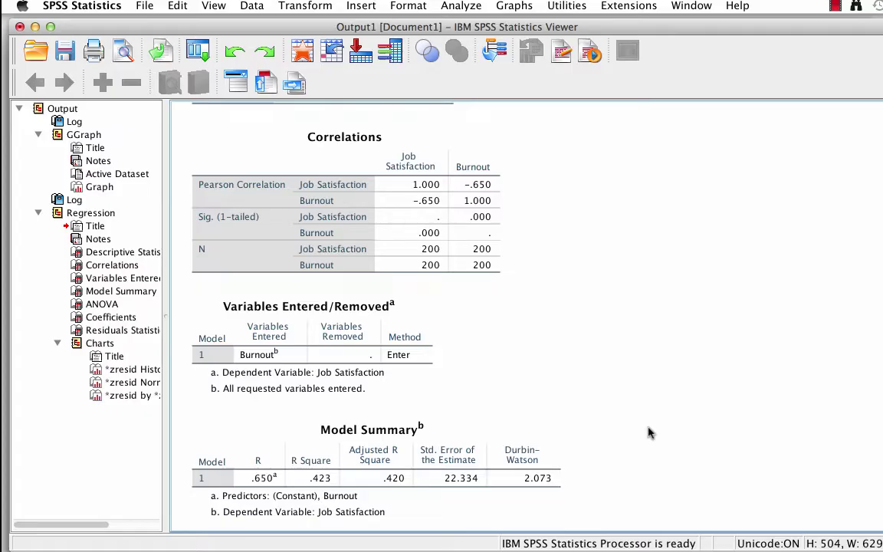
{"action": "scroll", "coordinate": [648, 433], "scroll_direction": "down", "scroll_amount": 15}
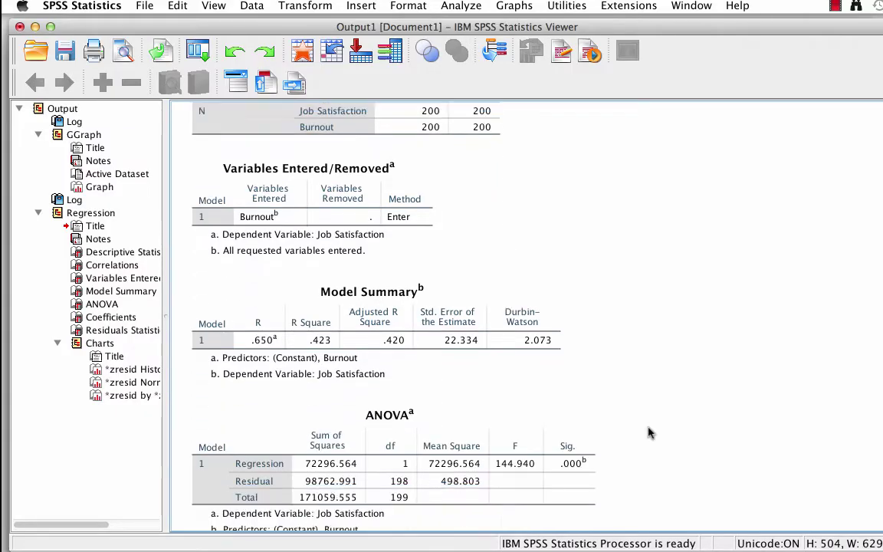
{"action": "scroll", "coordinate": [649, 433], "scroll_direction": "down", "scroll_amount": 13}
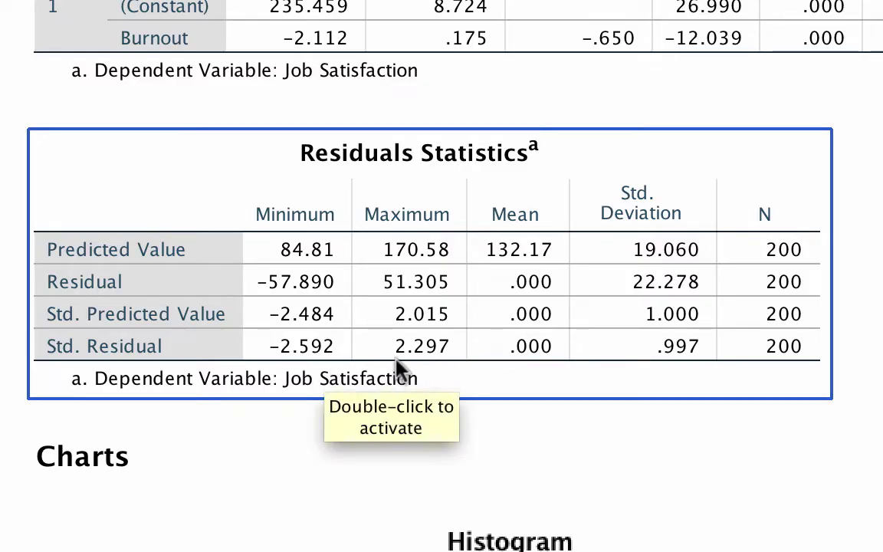
{"action": "left_click", "coordinate": [546, 435]}
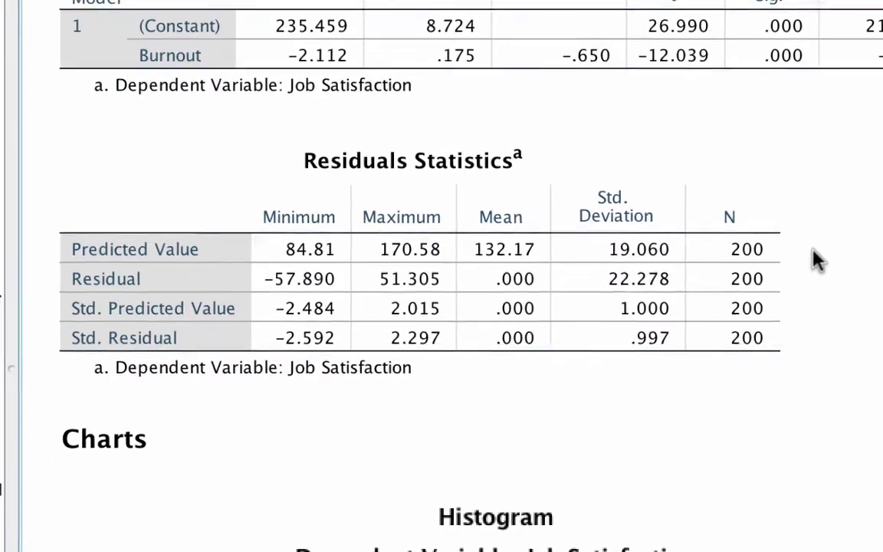
{"action": "left_click", "coordinate": [387, 293]}
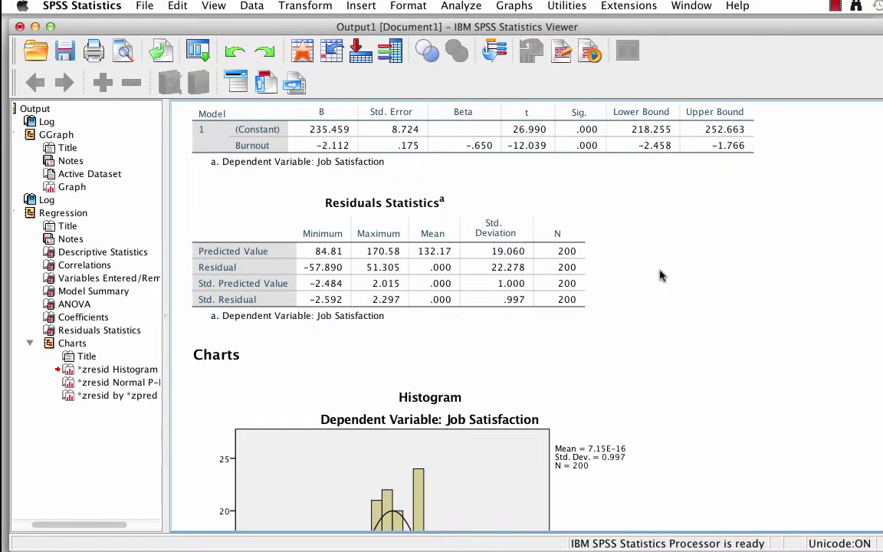
{"action": "scroll", "coordinate": [708, 288], "scroll_direction": "up", "scroll_amount": 6}
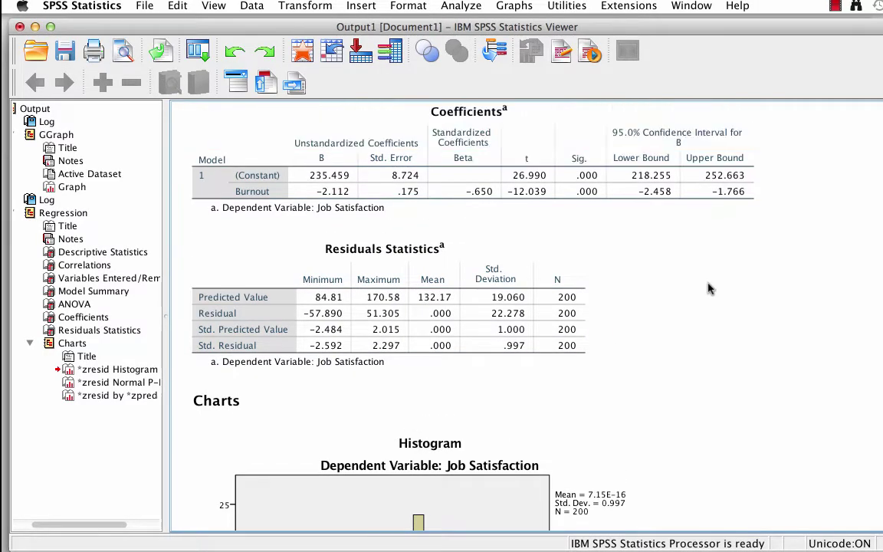
{"action": "left_click", "coordinate": [709, 288]}
{"action": "scroll", "coordinate": [708, 288], "scroll_direction": "up", "scroll_amount": 5}
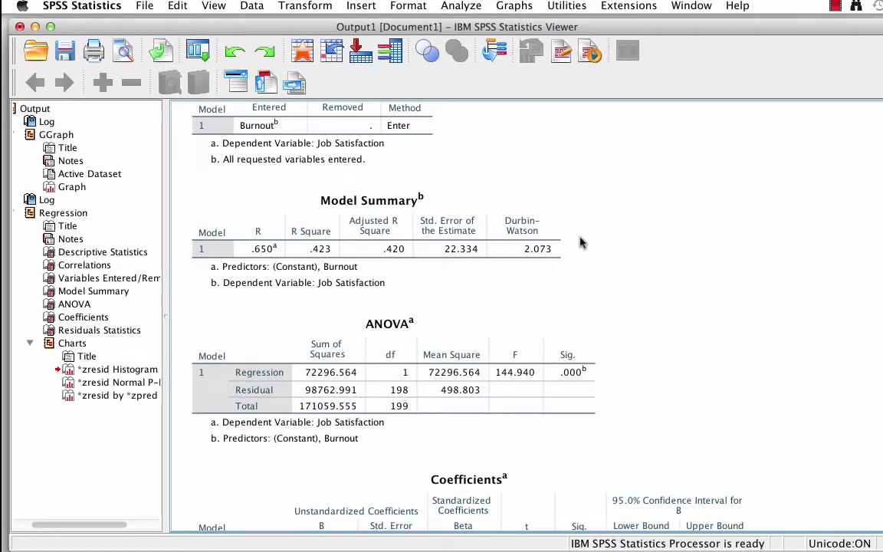
{"action": "scroll", "coordinate": [571, 262], "scroll_direction": "down", "scroll_amount": 15}
{"action": "scroll", "coordinate": [631, 291], "scroll_direction": "down", "scroll_amount": 5}
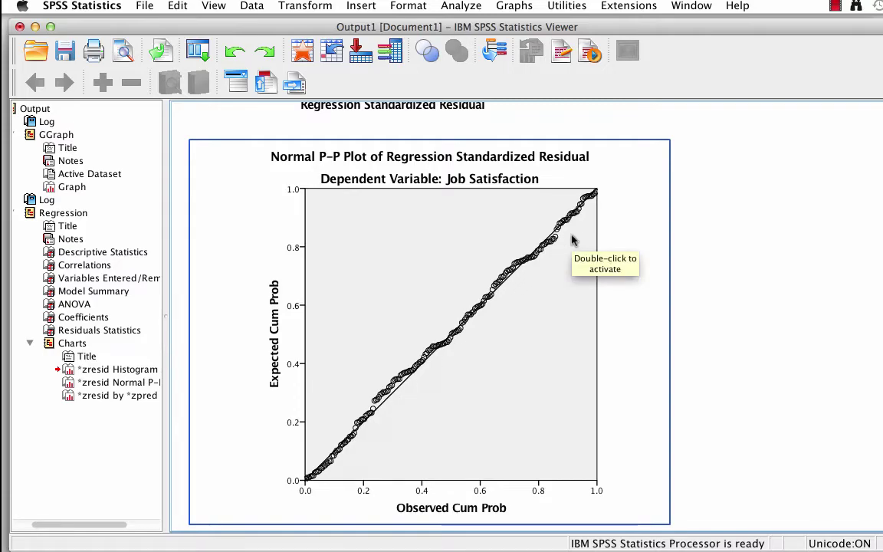
{"action": "scroll", "coordinate": [665, 276], "scroll_direction": "up", "scroll_amount": 10}
{"action": "scroll", "coordinate": [662, 274], "scroll_direction": "up", "scroll_amount": 1}
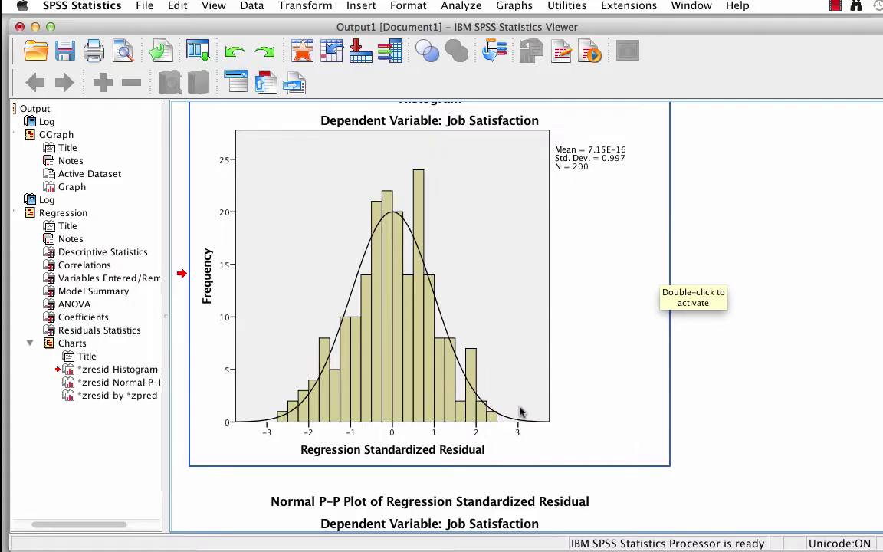
{"action": "scroll", "coordinate": [519, 413], "scroll_direction": "down", "scroll_amount": 5}
{"action": "scroll", "coordinate": [519, 412], "scroll_direction": "down", "scroll_amount": 18}
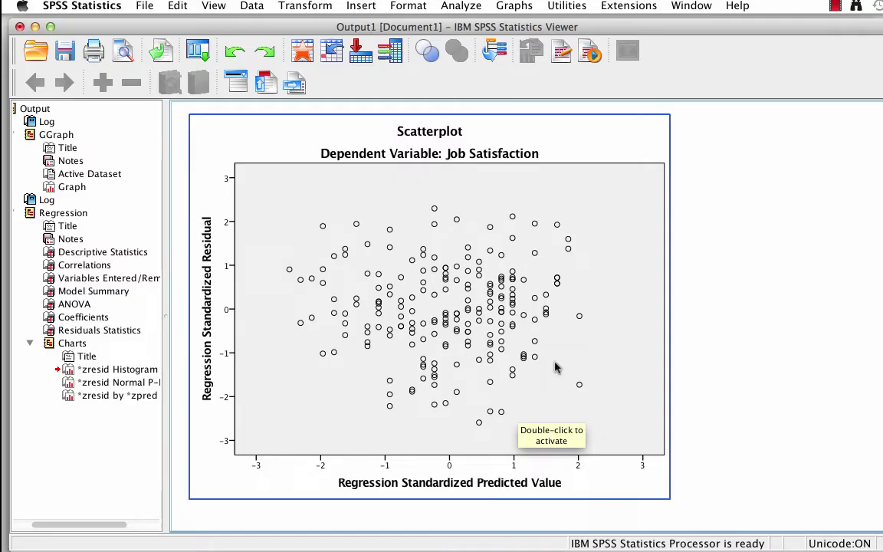
Add a total fit line to the *ZRESID vs *ZPRED residual scatterplot, giving R² Linear = 0.
{"action": "left_click", "coordinate": [622, 375]}
{"action": "double_click", "coordinate": [622, 375]}
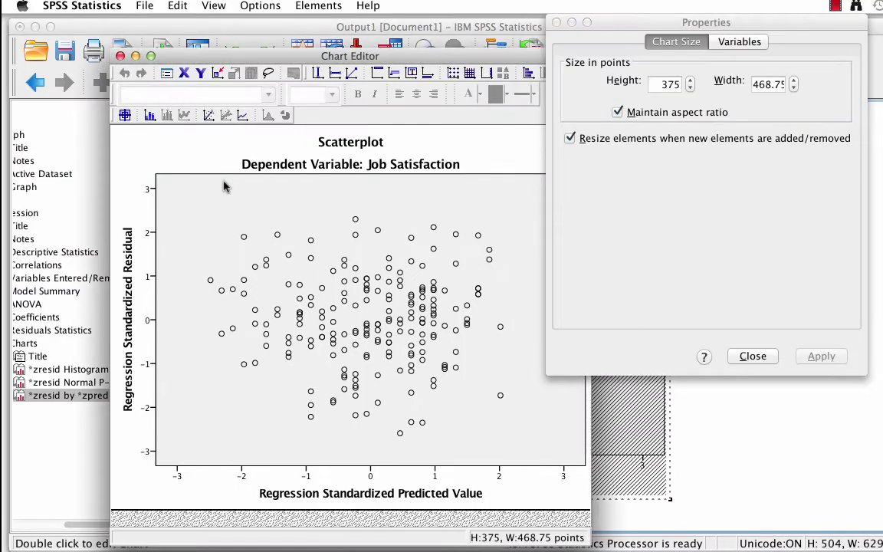
{"action": "left_click", "coordinate": [210, 115]}
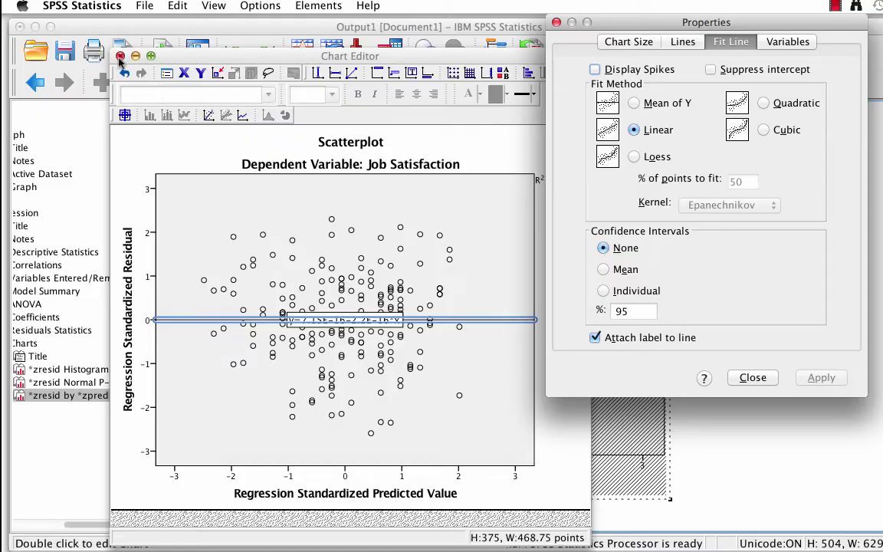
{"action": "left_click", "coordinate": [120, 56]}
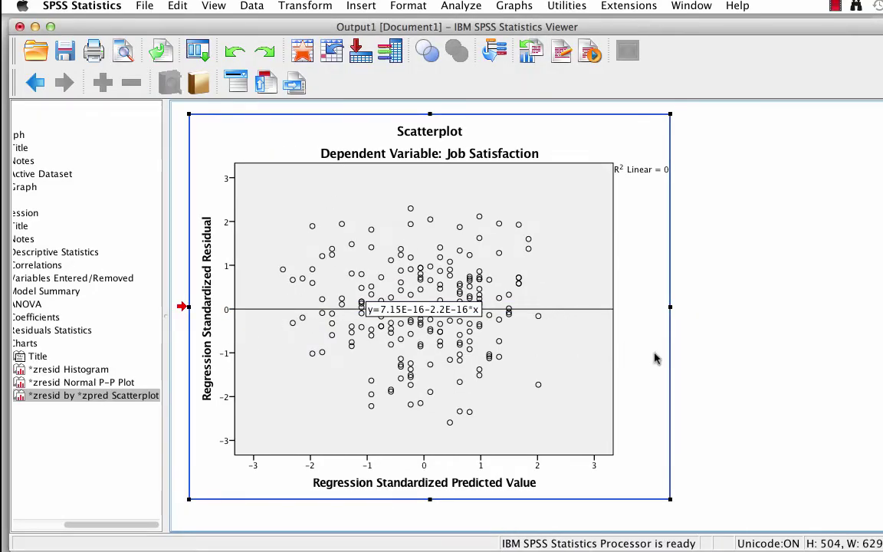
{"action": "left_click", "coordinate": [712, 307]}
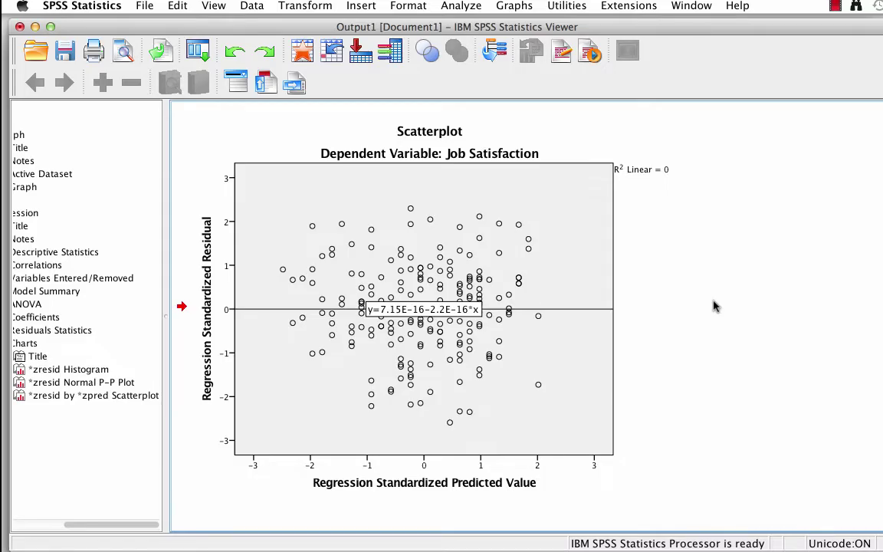
Review the Descriptive Statistics table for Job Satisfaction and Burnout.
{"action": "scroll", "coordinate": [713, 307], "scroll_direction": "up", "scroll_amount": 20}
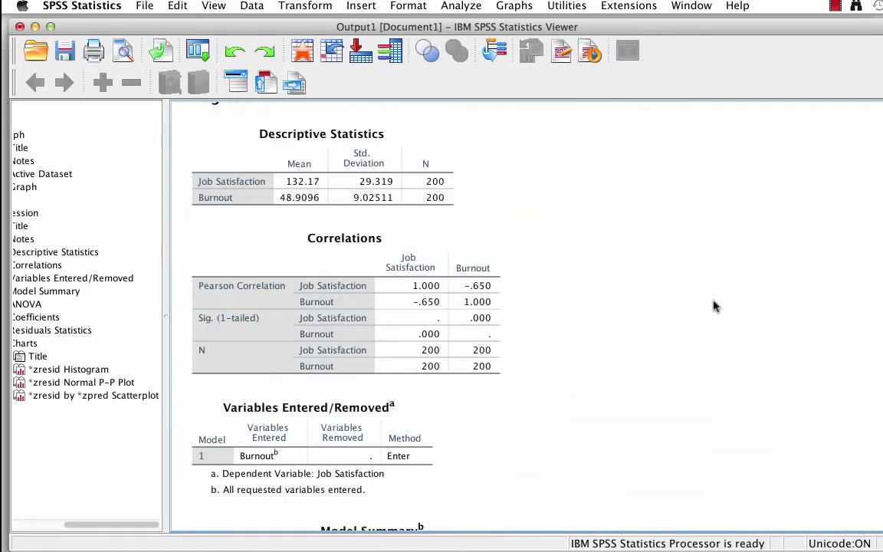
{"action": "scroll", "coordinate": [713, 307], "scroll_direction": "up", "scroll_amount": 5}
{"action": "scroll", "coordinate": [713, 307], "scroll_direction": "down", "scroll_amount": 4}
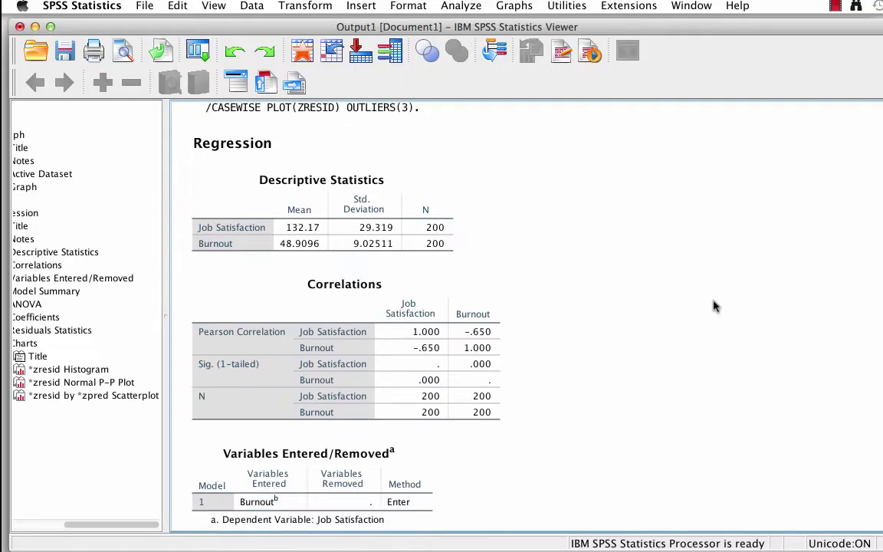
{"action": "left_click", "coordinate": [406, 278]}
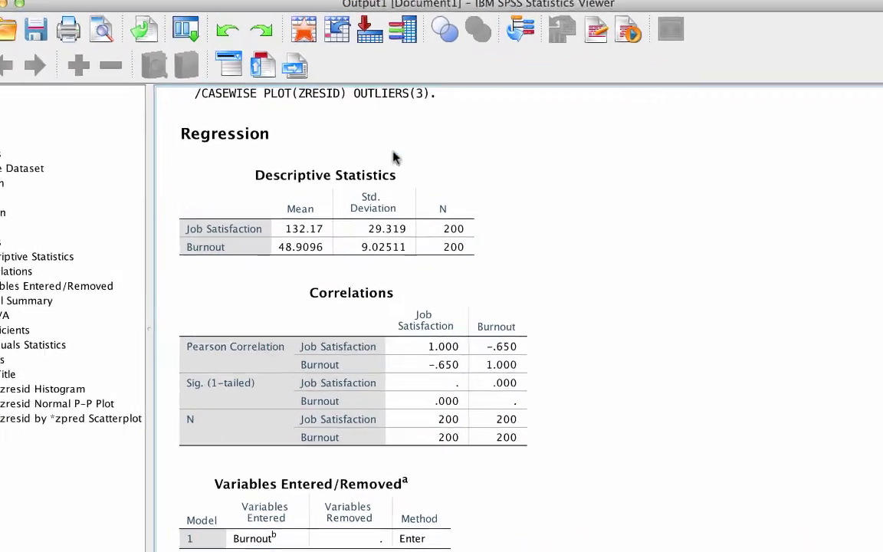
{"action": "left_click", "coordinate": [450, 188]}
{"action": "left_click", "coordinate": [557, 178]}
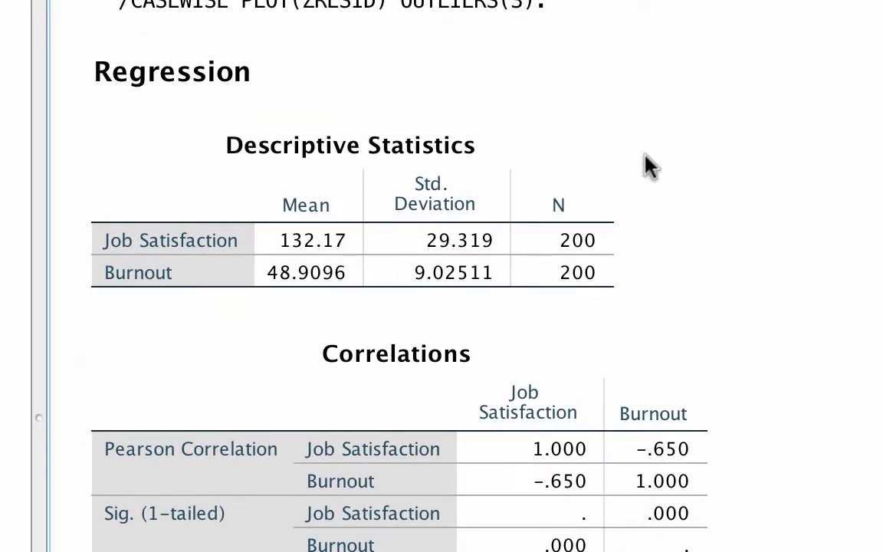
{"action": "left_click", "coordinate": [483, 352]}
{"action": "left_click", "coordinate": [352, 282]}
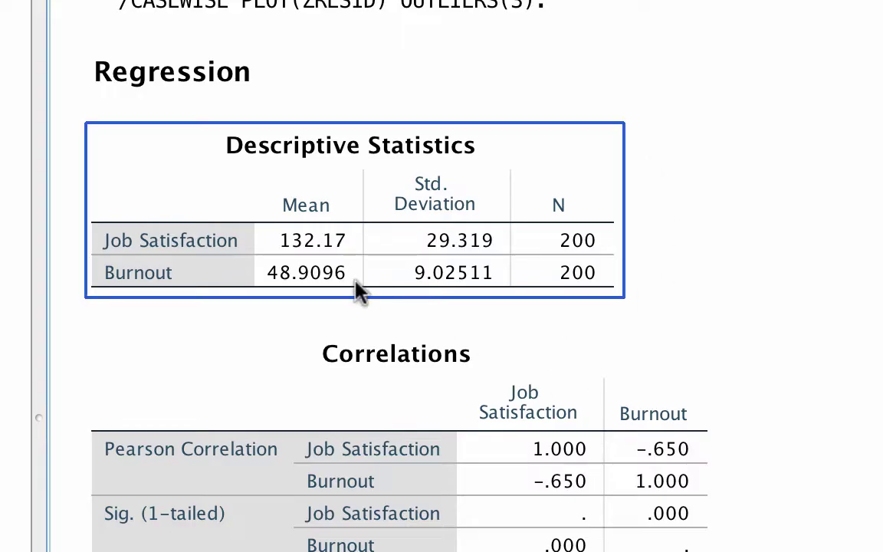
{"action": "left_click", "coordinate": [299, 310]}
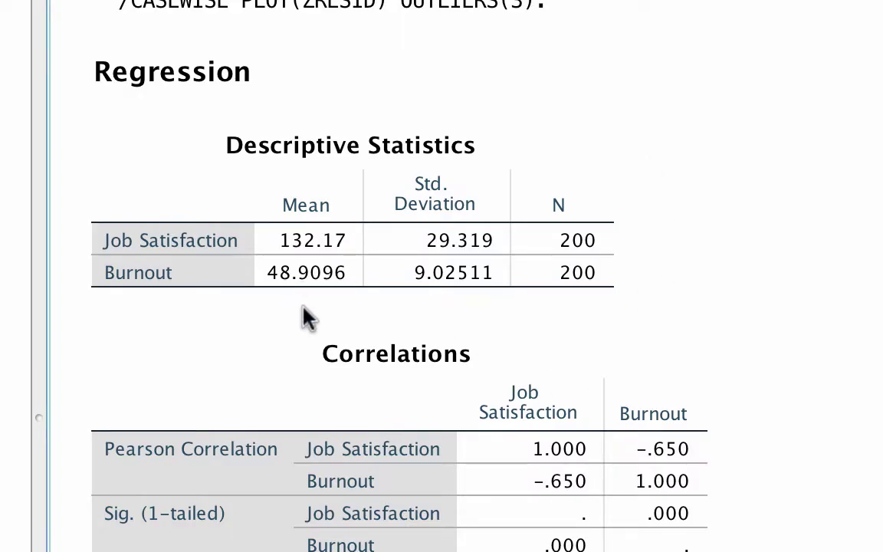
{"action": "left_click", "coordinate": [325, 261]}
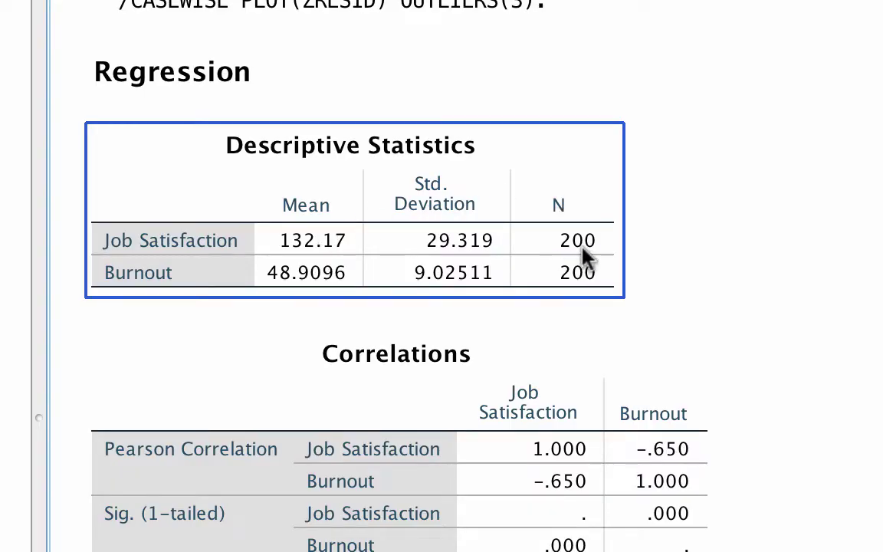
{"action": "left_click", "coordinate": [626, 258]}
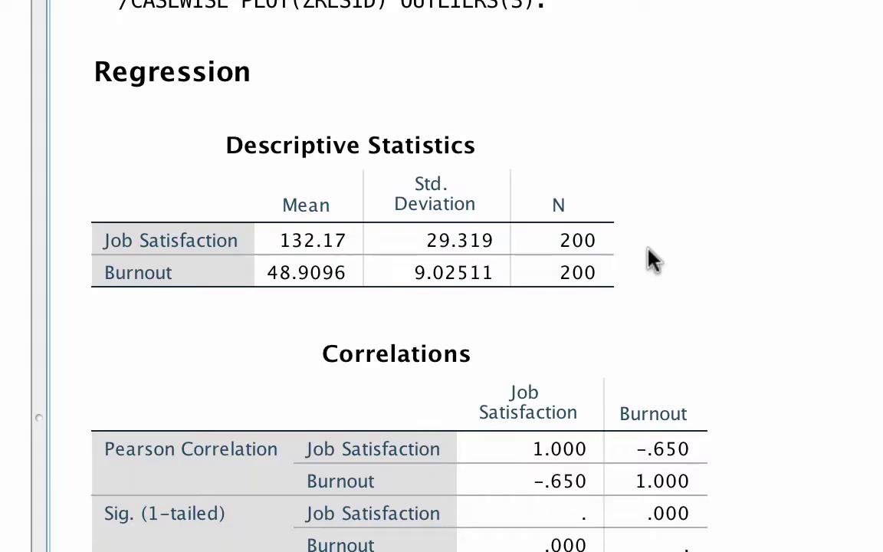
Review the Correlations table (r = -.650) and the Variables Entered/Removed table.
{"action": "scroll", "coordinate": [688, 261], "scroll_direction": "down", "scroll_amount": 5}
{"action": "left_click", "coordinate": [687, 258]}
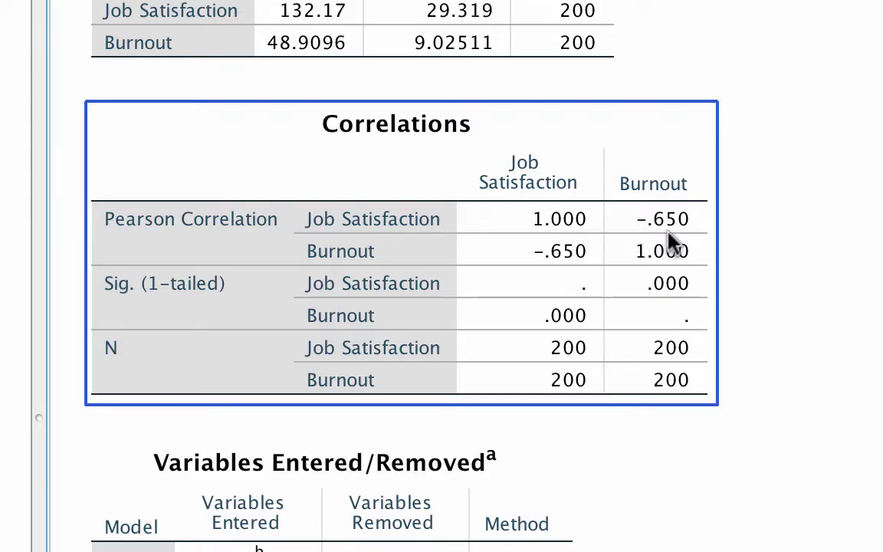
{"action": "left_click", "coordinate": [763, 247]}
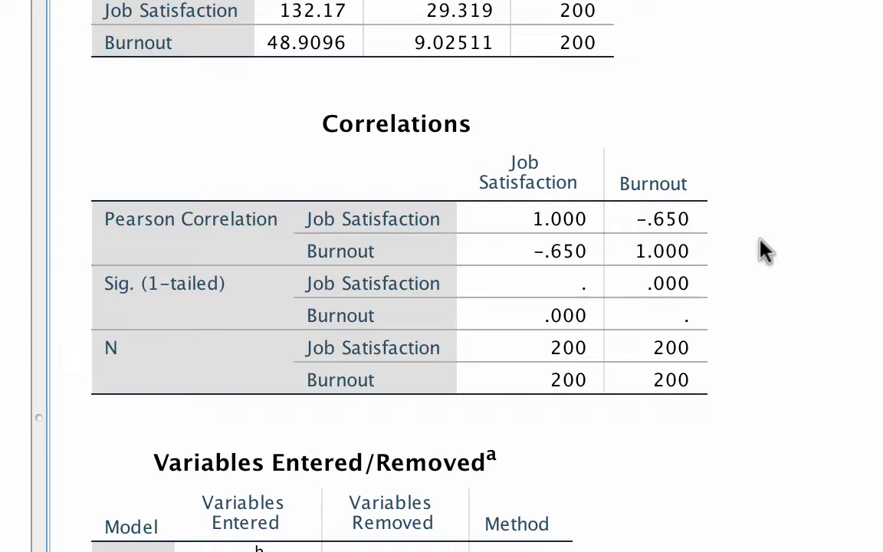
{"action": "scroll", "coordinate": [763, 249], "scroll_direction": "down", "scroll_amount": 5}
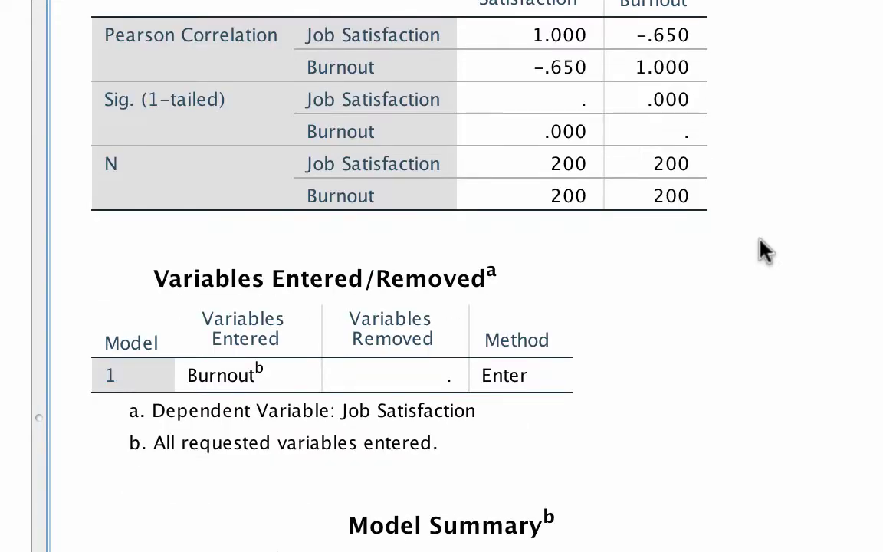
{"action": "left_click", "coordinate": [481, 279]}
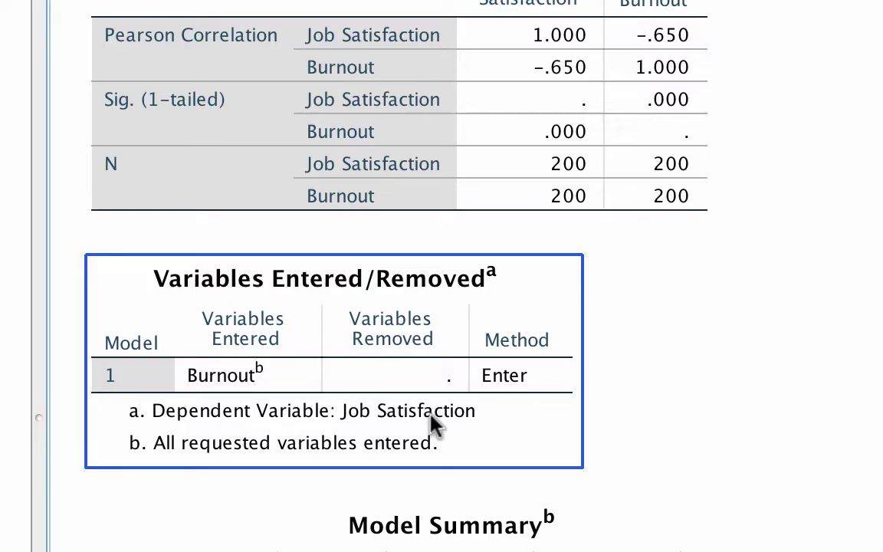
{"action": "left_click", "coordinate": [610, 443]}
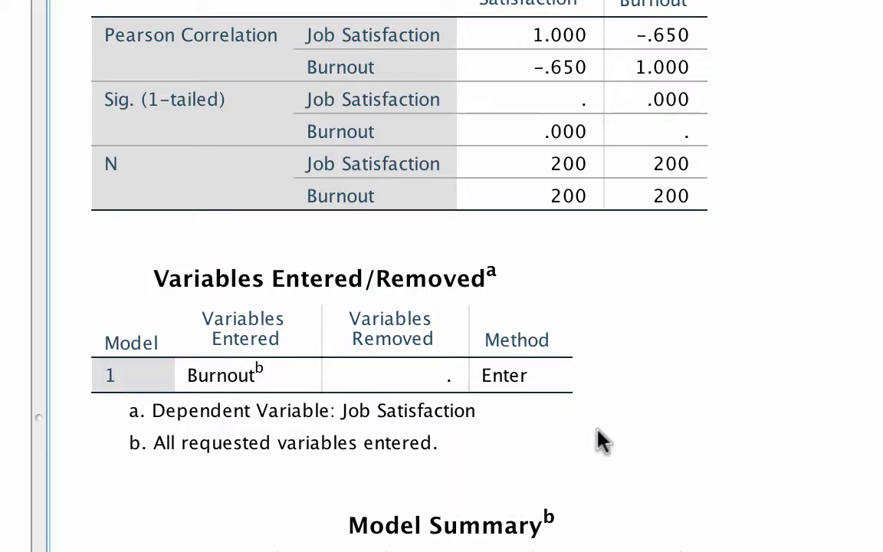
{"action": "left_click", "coordinate": [562, 400]}
Highlight the Model Summary table to interpret R = .650 and R Square = .423.
{"action": "scroll", "coordinate": [622, 404], "scroll_direction": "down", "scroll_amount": 3}
{"action": "scroll", "coordinate": [622, 404], "scroll_direction": "down", "scroll_amount": 2}
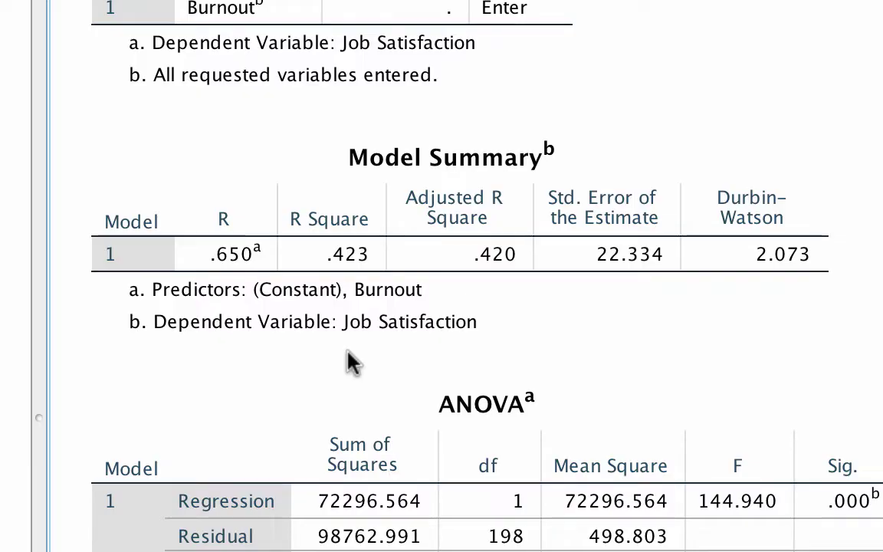
{"action": "left_click", "coordinate": [341, 343]}
{"action": "left_click", "coordinate": [346, 357]}
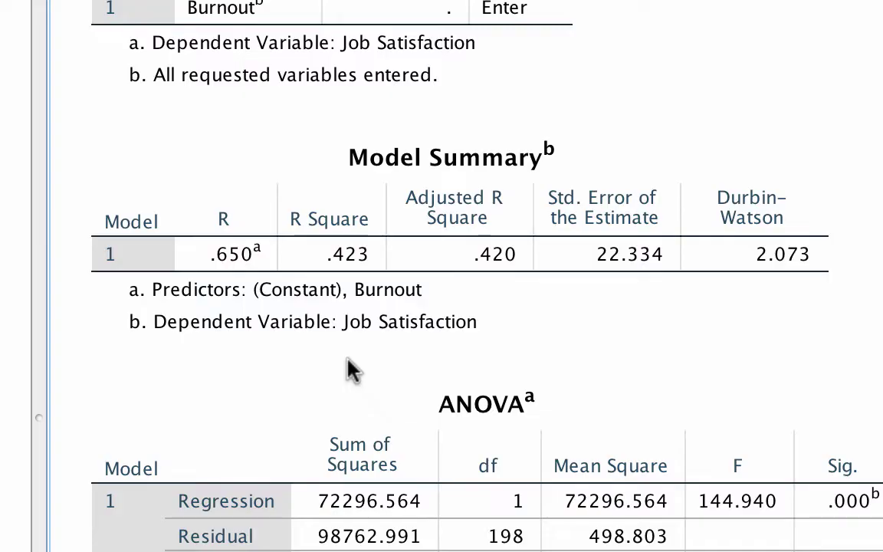
{"action": "left_click", "coordinate": [303, 257]}
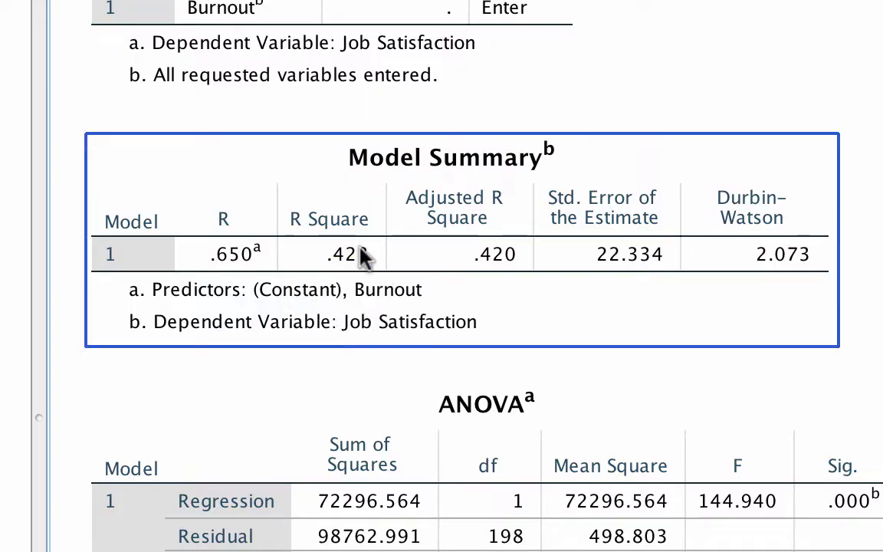
{"action": "left_click", "coordinate": [356, 354]}
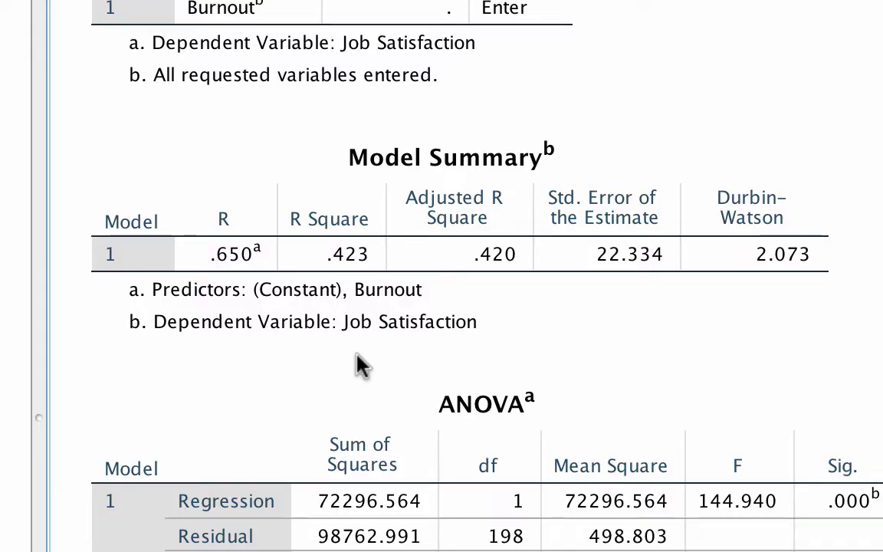
{"action": "left_click", "coordinate": [449, 339]}
Highlight the ANOVA table to interpret F = 144.940 with Sig. = .000.
{"action": "scroll", "coordinate": [315, 351], "scroll_direction": "down", "scroll_amount": 5}
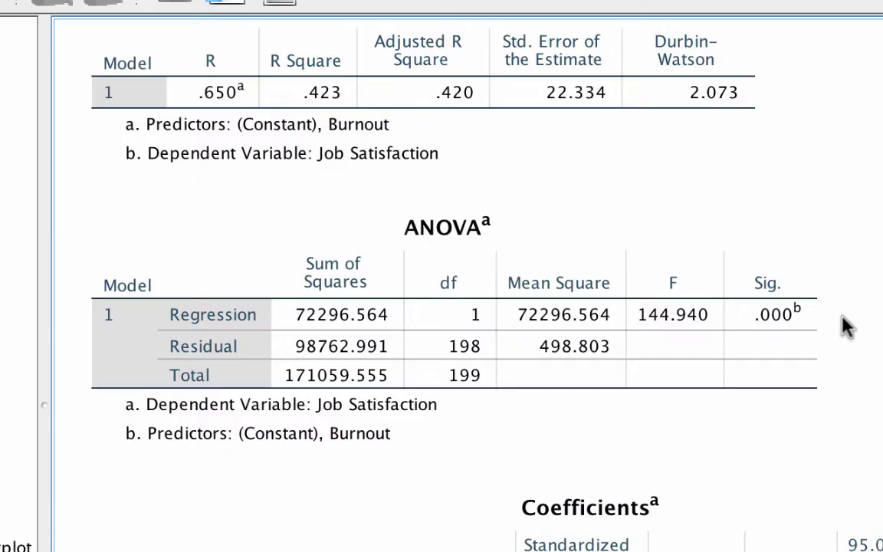
{"action": "left_click", "coordinate": [774, 326]}
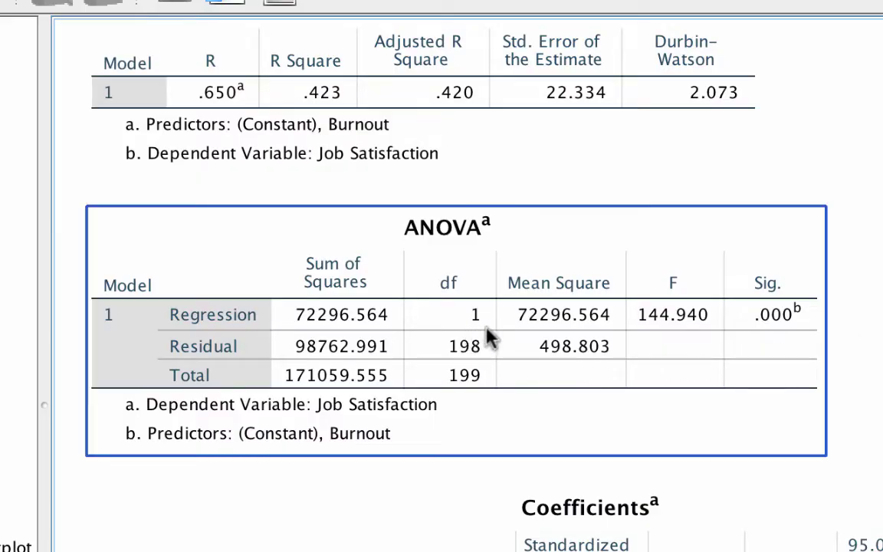
{"action": "left_click", "coordinate": [847, 333]}
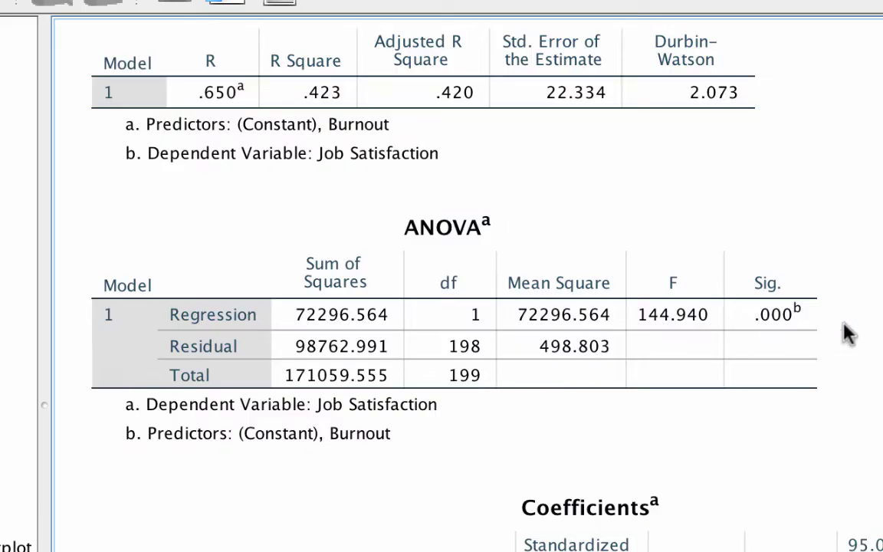
{"action": "left_click", "coordinate": [767, 306]}
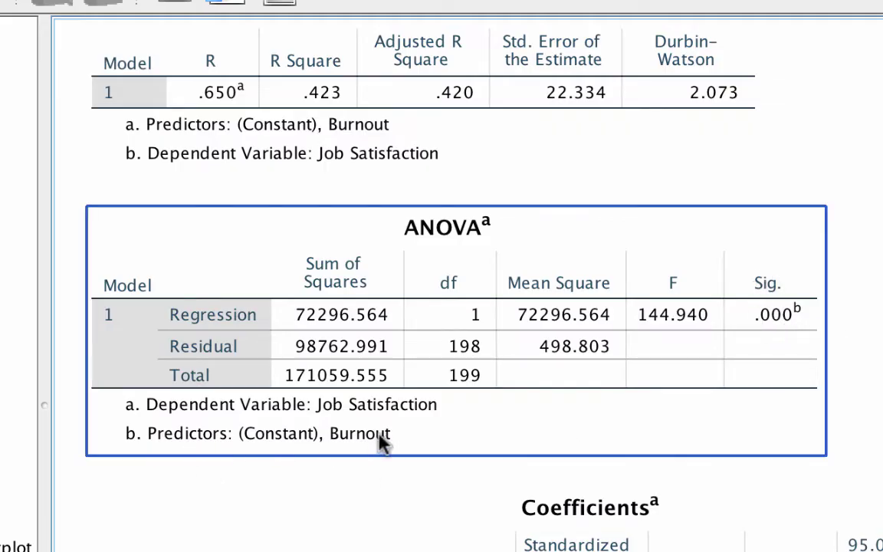
{"action": "left_click", "coordinate": [848, 396]}
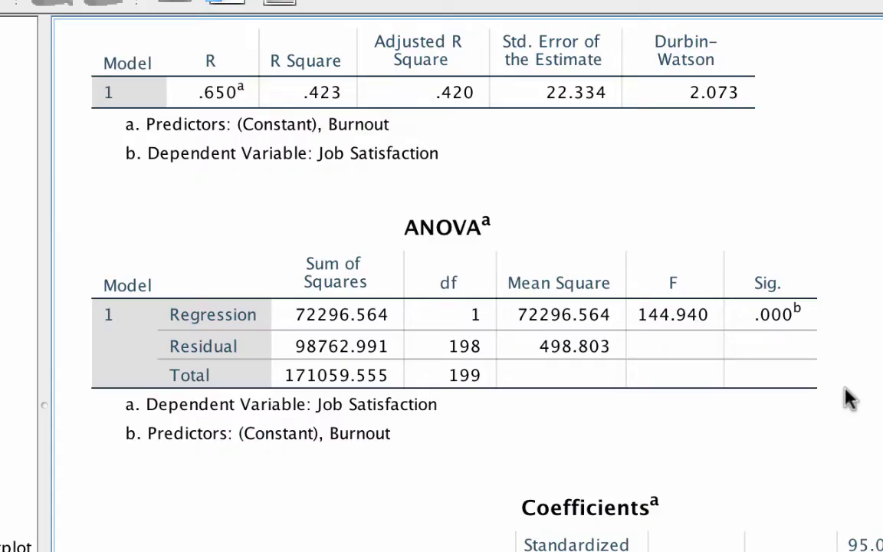
{"action": "left_click", "coordinate": [741, 420]}
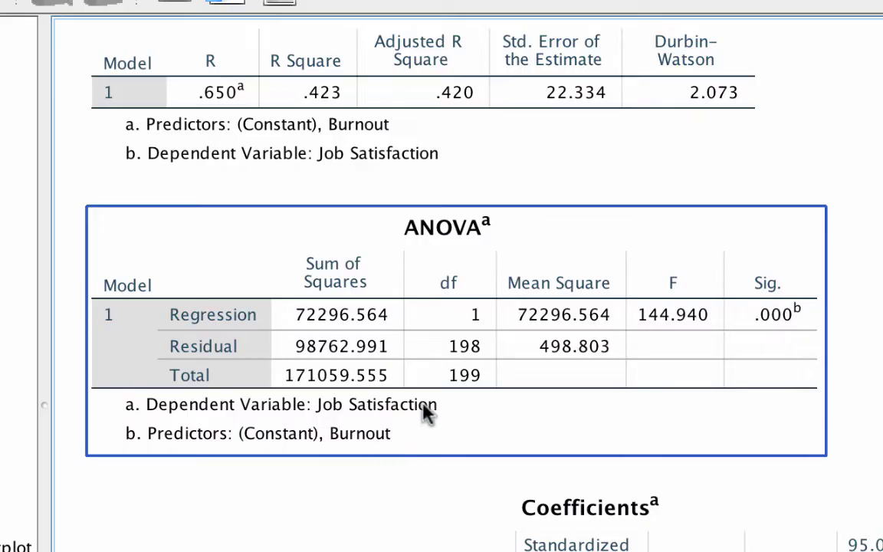
{"action": "left_click", "coordinate": [420, 477]}
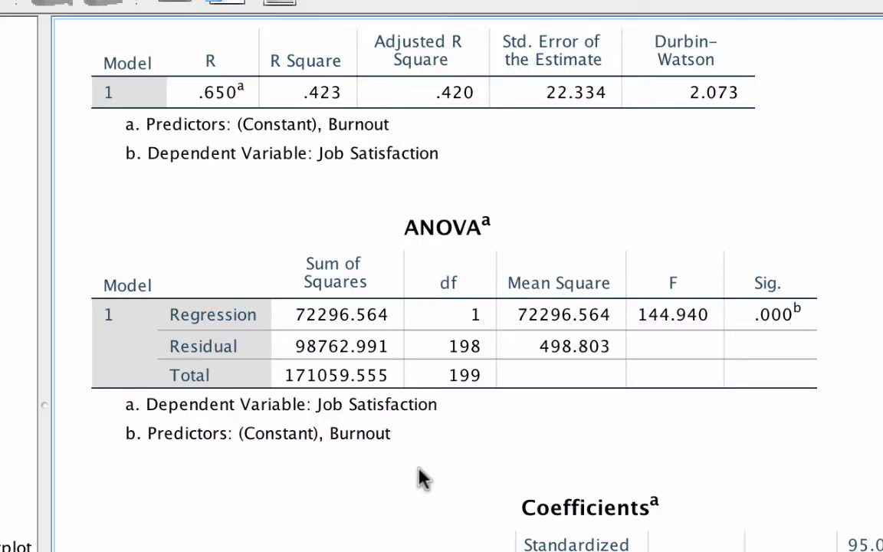
{"action": "left_click", "coordinate": [525, 452]}
{"action": "left_click", "coordinate": [848, 453]}
{"action": "left_click", "coordinate": [816, 321]}
{"action": "left_click", "coordinate": [861, 331]}
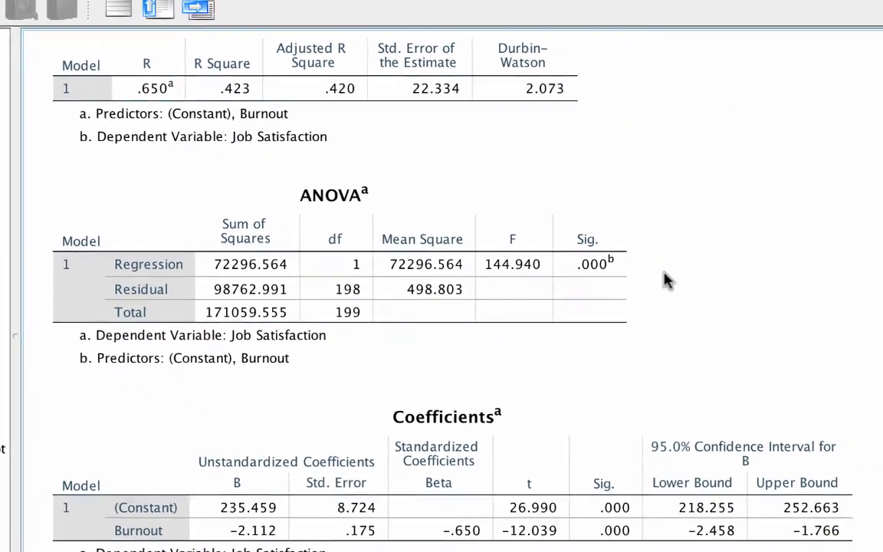
{"action": "scroll", "coordinate": [663, 276], "scroll_direction": "down", "scroll_amount": 3}
{"action": "scroll", "coordinate": [653, 278], "scroll_direction": "down", "scroll_amount": 1}
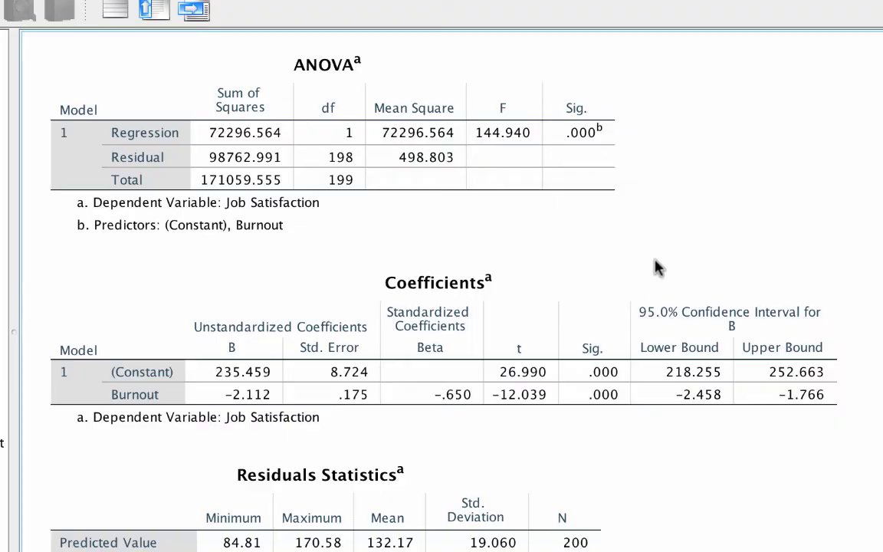
{"action": "scroll", "coordinate": [695, 205], "scroll_direction": "down", "scroll_amount": 1}
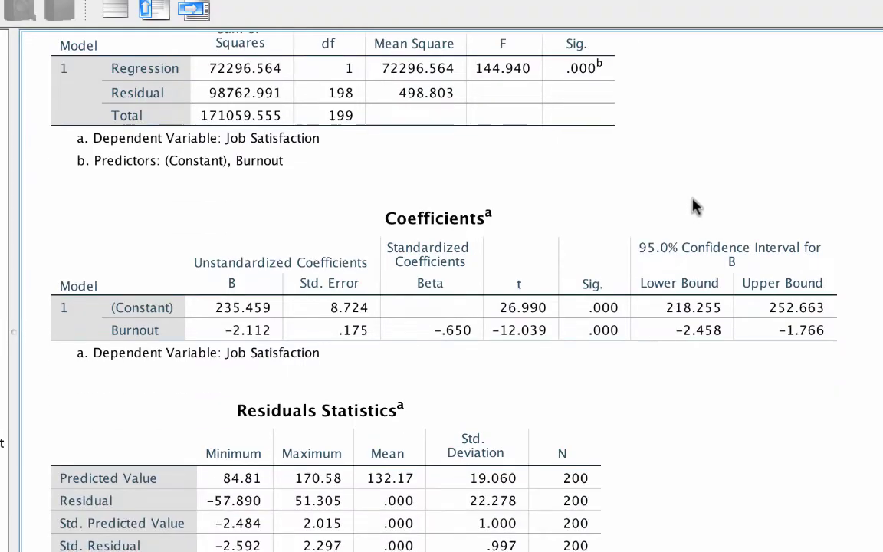
{"action": "left_click", "coordinate": [338, 68]}
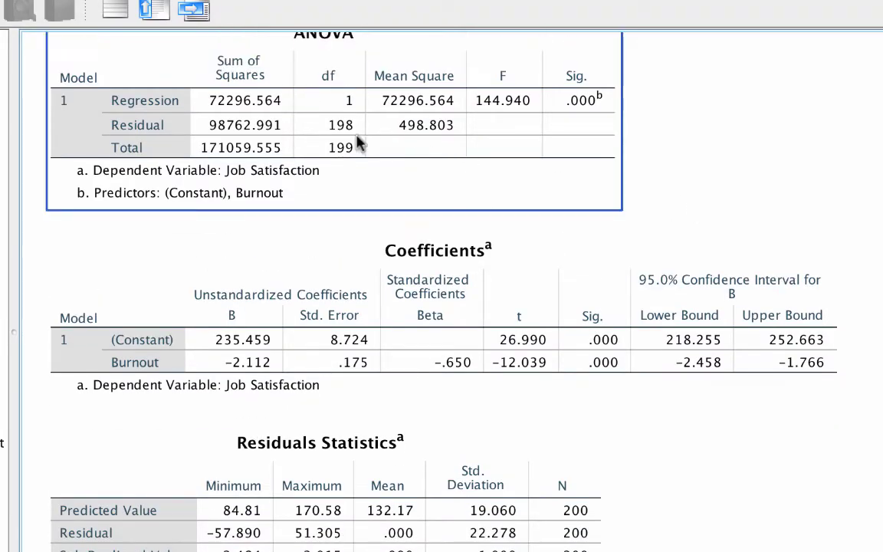
{"action": "left_click", "coordinate": [365, 215]}
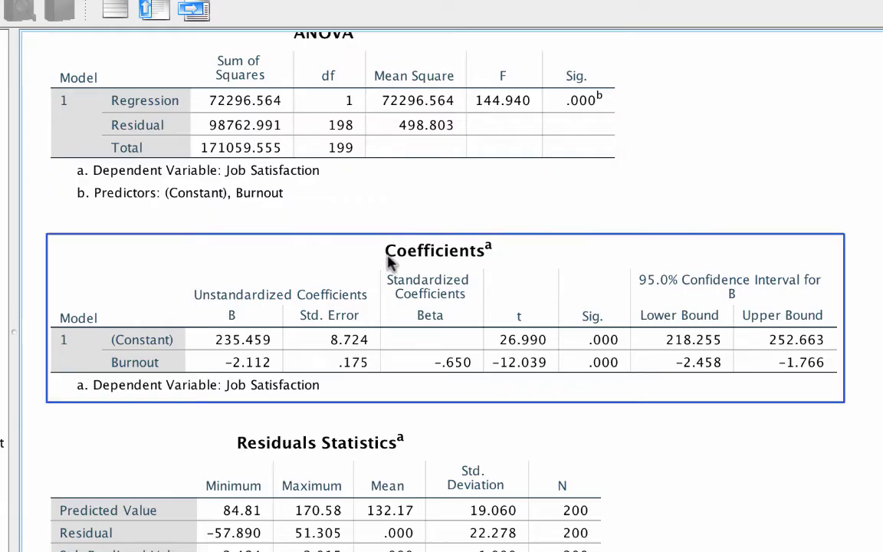
{"action": "left_click", "coordinate": [396, 420]}
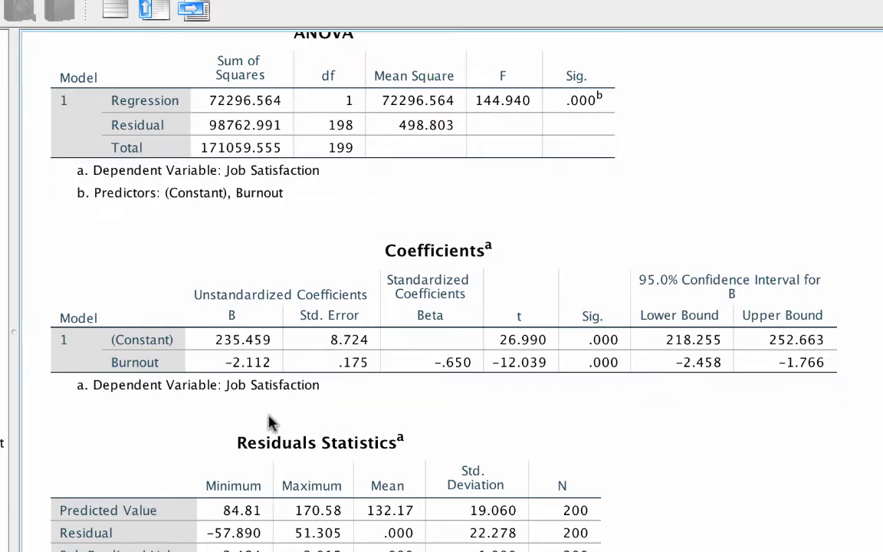
{"action": "left_click", "coordinate": [277, 352]}
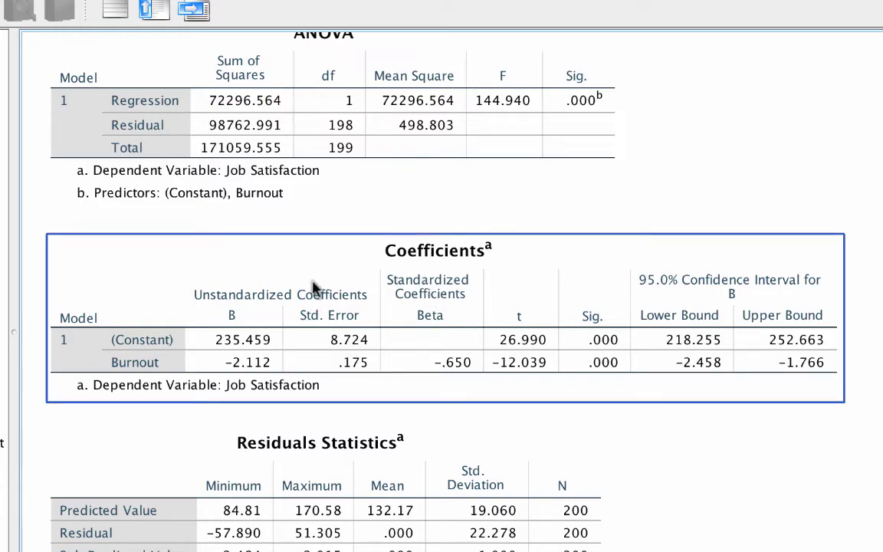
{"action": "left_click", "coordinate": [319, 414]}
{"action": "left_click", "coordinate": [290, 370]}
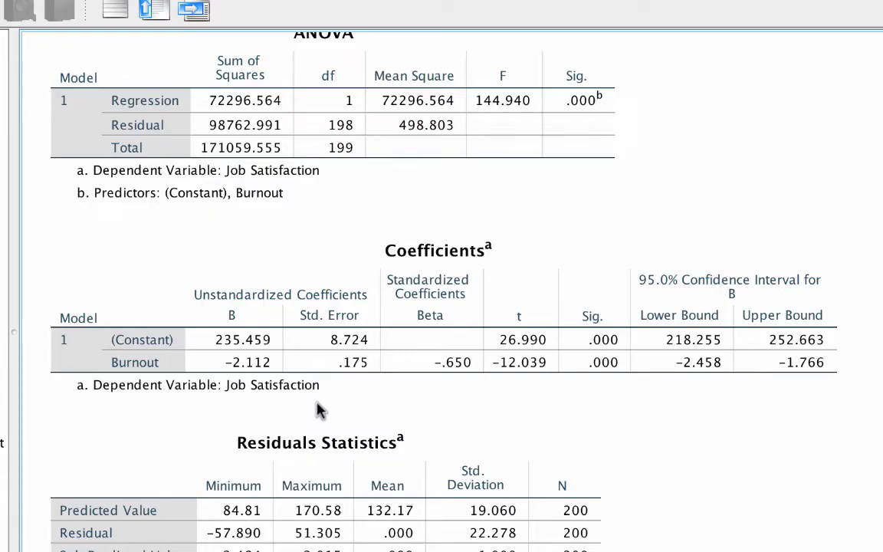
{"action": "left_click", "coordinate": [285, 337]}
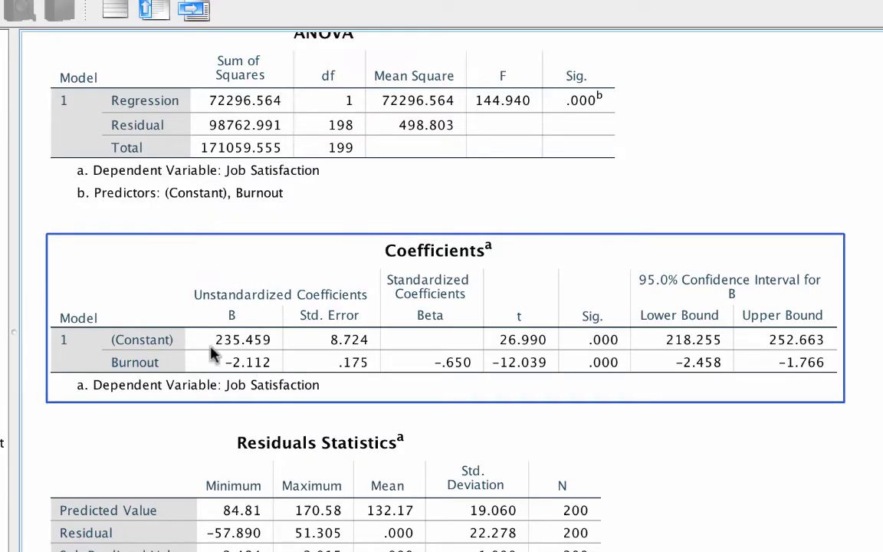
{"action": "left_click", "coordinate": [318, 420]}
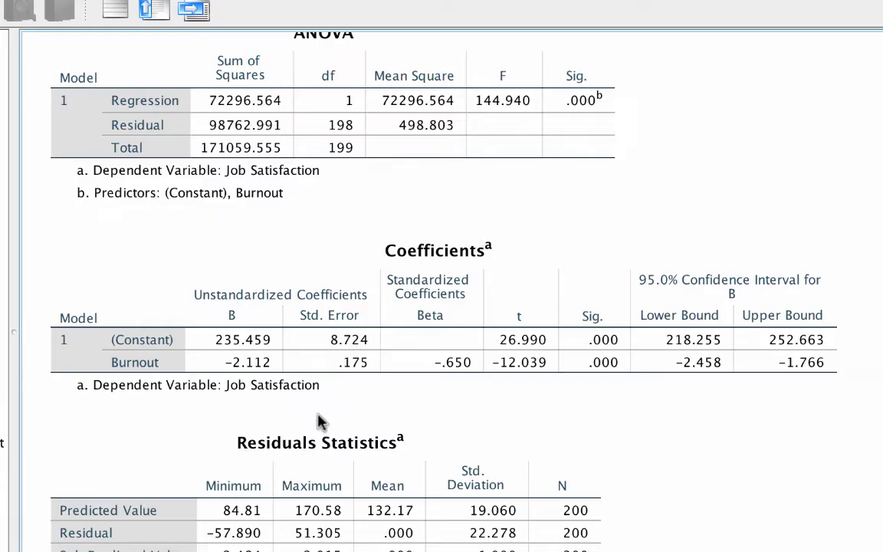
{"action": "left_click", "coordinate": [292, 399]}
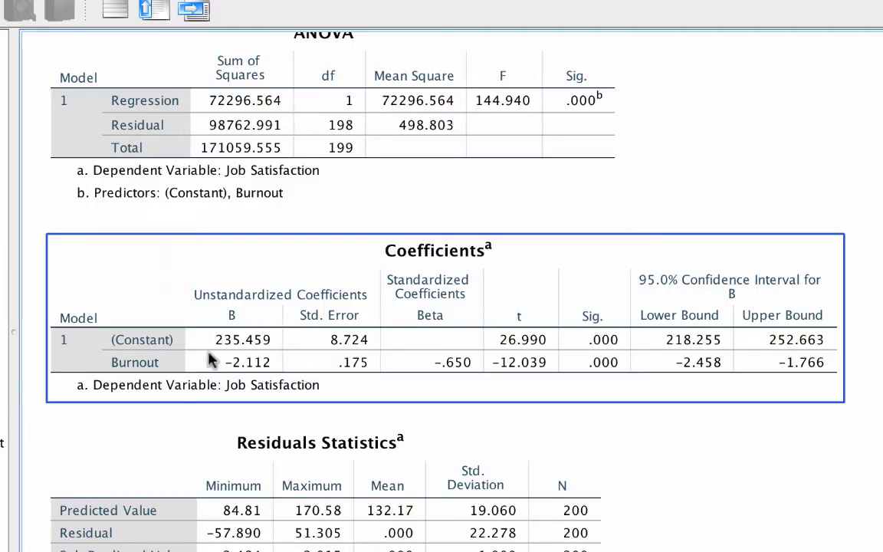
{"action": "mouse_move", "coordinate": [207, 351]}
{"action": "left_mouse_down"}
{"action": "mouse_move", "coordinate": [231, 337]}
{"action": "mouse_move", "coordinate": [266, 354]}
{"action": "mouse_move", "coordinate": [213, 369]}
{"action": "mouse_move", "coordinate": [203, 325]}
{"action": "mouse_move", "coordinate": [282, 327]}
{"action": "mouse_move", "coordinate": [279, 337]}
{"action": "left_mouse_up"}
{"action": "left_click", "coordinate": [272, 409]}
{"action": "left_click_drag", "start_coordinate": [272, 408], "coordinate": [276, 404]}
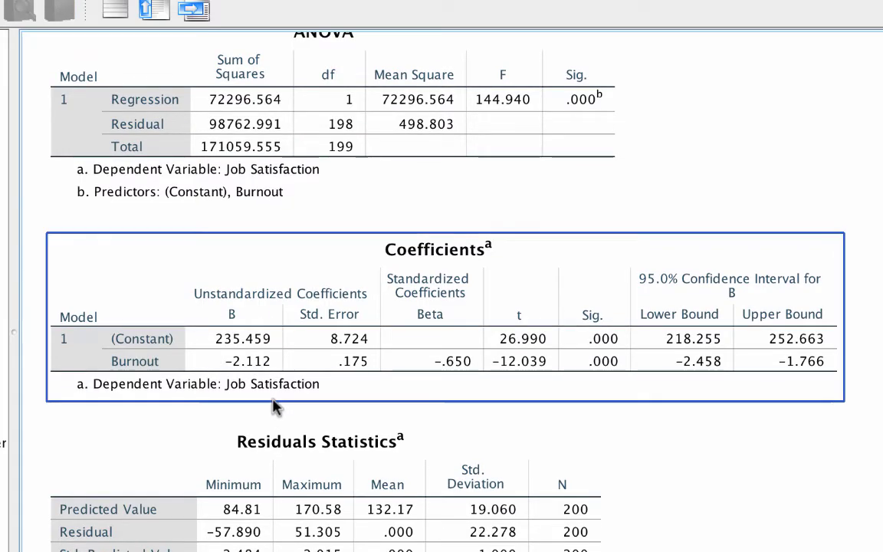
{"action": "left_click", "coordinate": [397, 411]}
{"action": "left_click", "coordinate": [339, 389]}
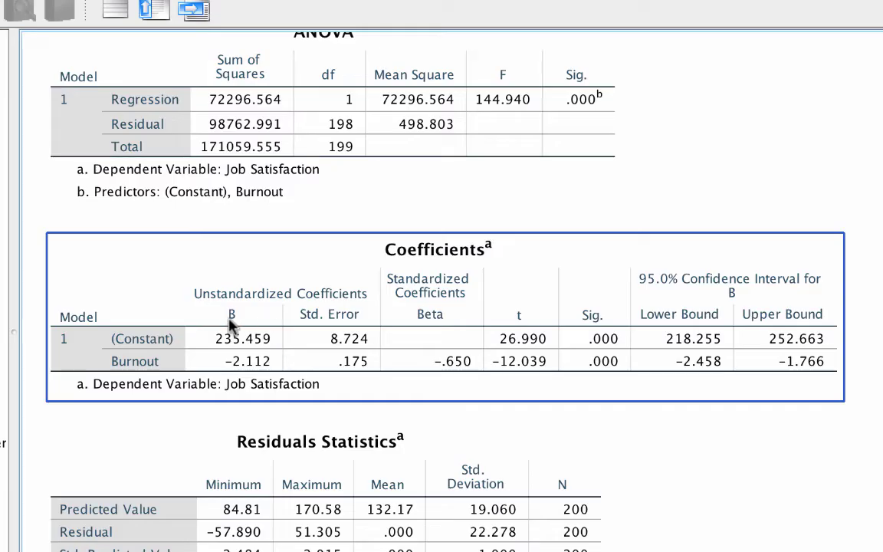
{"action": "left_click", "coordinate": [214, 414]}
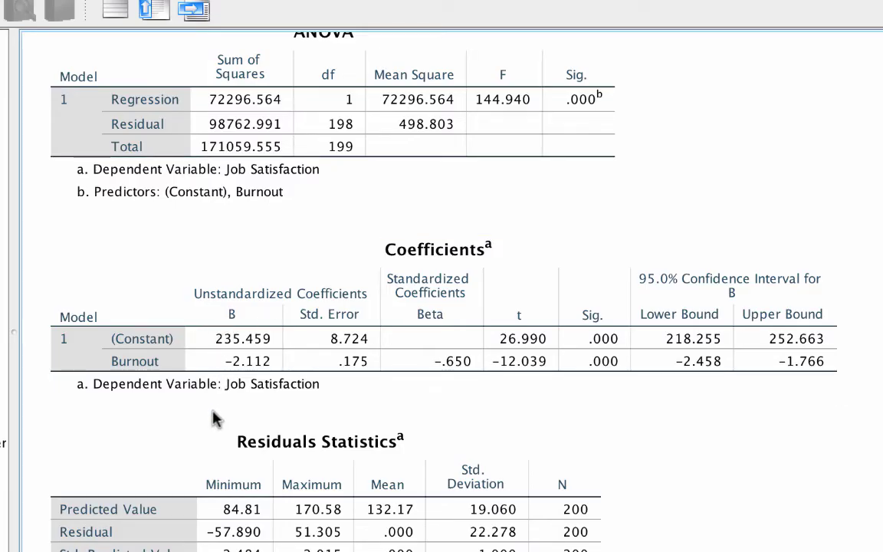
{"action": "left_click", "coordinate": [230, 394]}
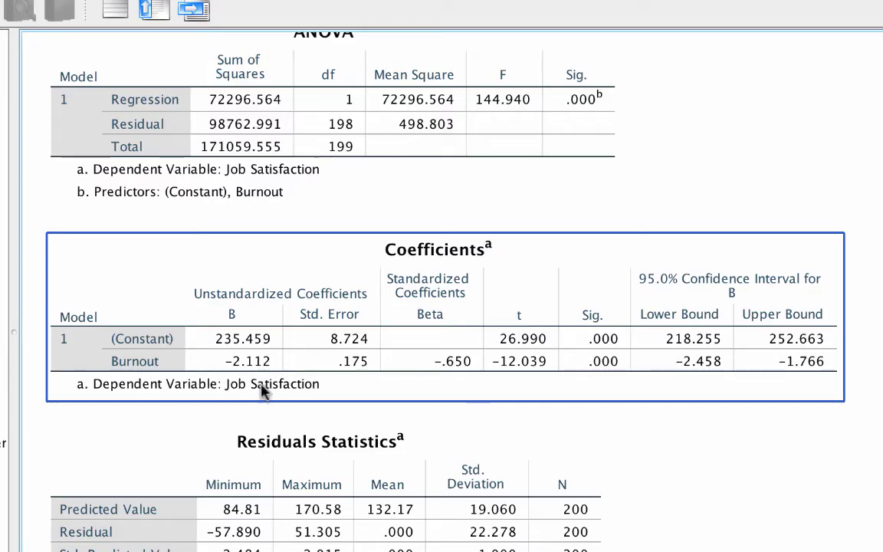
{"action": "left_click", "coordinate": [260, 411]}
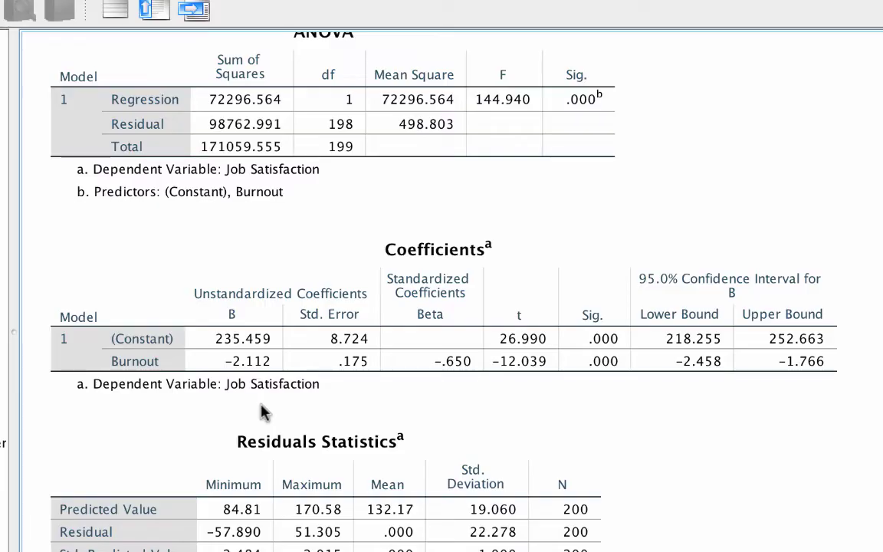
{"action": "left_click", "coordinate": [272, 364]}
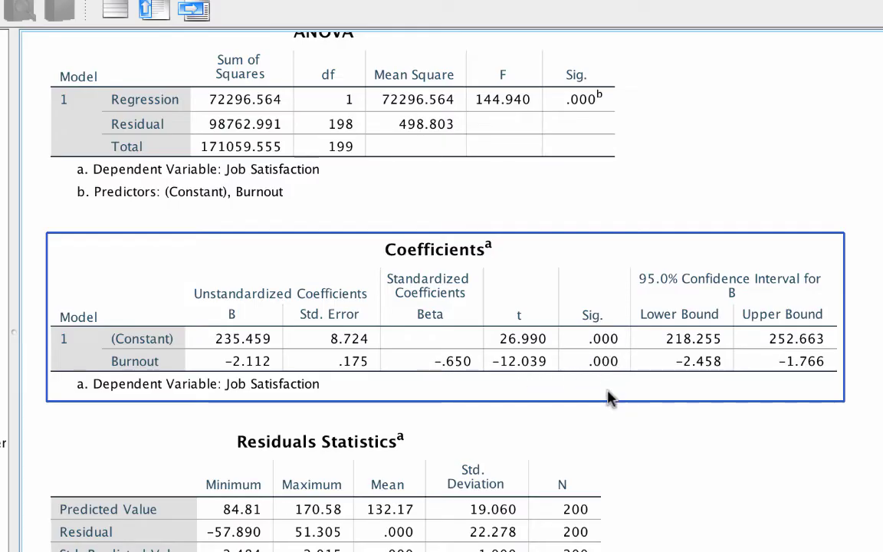
{"action": "left_click", "coordinate": [606, 417]}
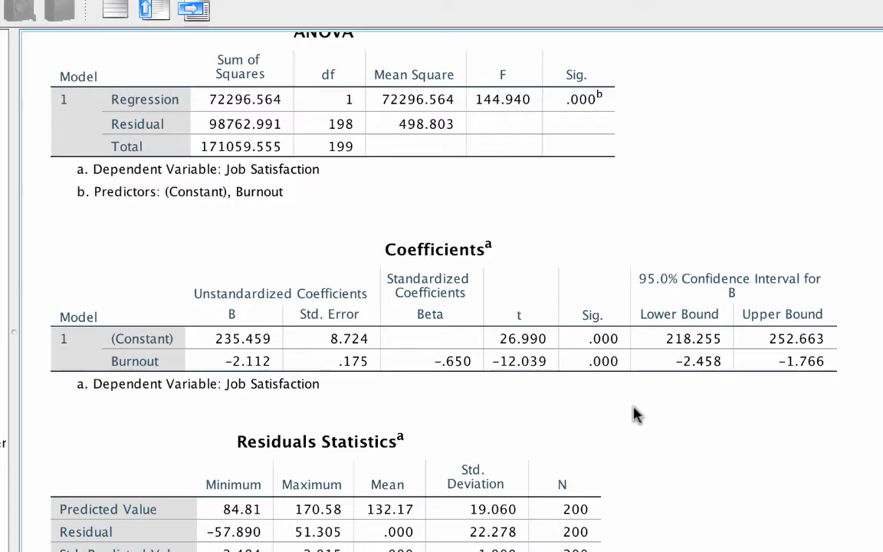
{"action": "left_click", "coordinate": [663, 395]}
{"action": "left_click", "coordinate": [755, 416]}
{"action": "left_click", "coordinate": [656, 394]}
{"action": "left_click", "coordinate": [584, 411]}
{"action": "left_click", "coordinate": [622, 372]}
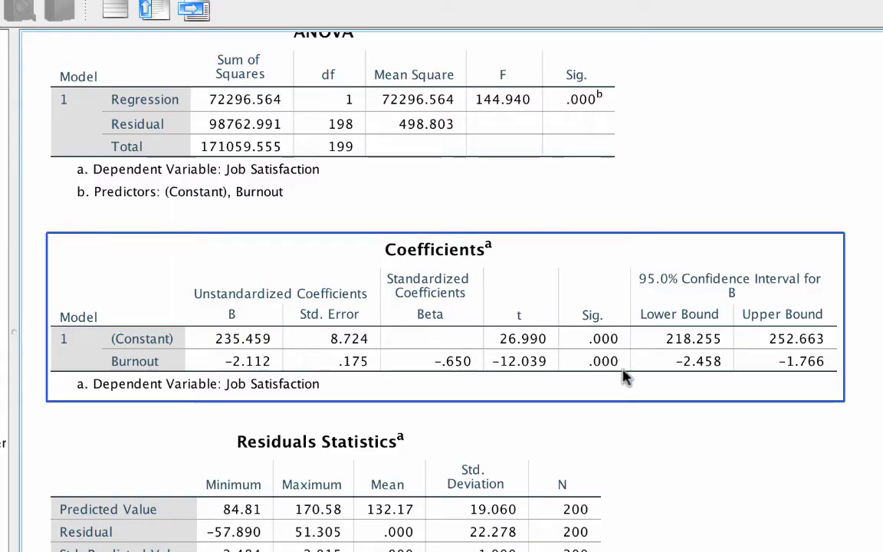
{"action": "left_click", "coordinate": [612, 410]}
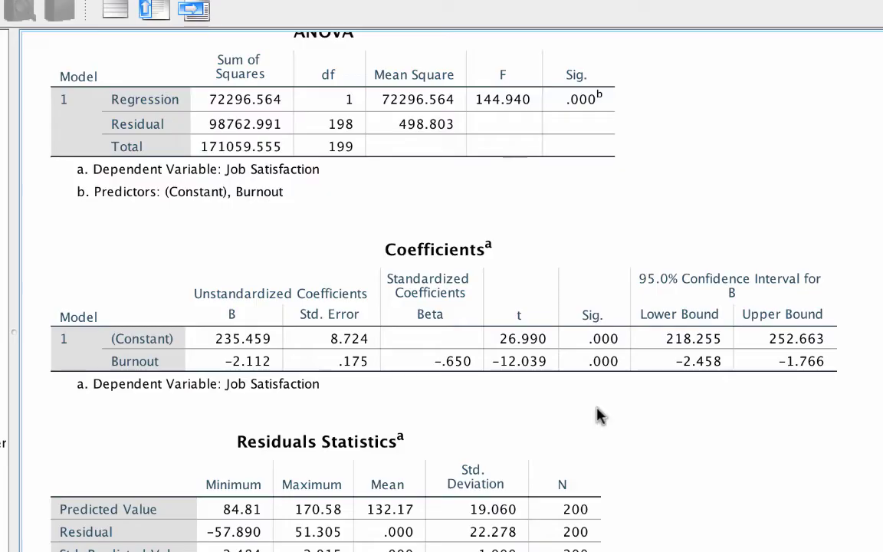
{"action": "left_click", "coordinate": [516, 376]}
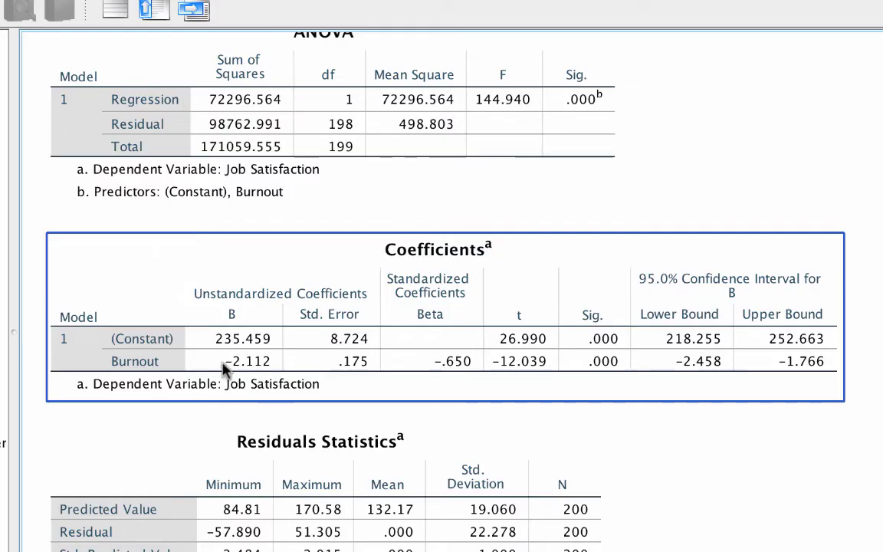
{"action": "left_click", "coordinate": [226, 406]}
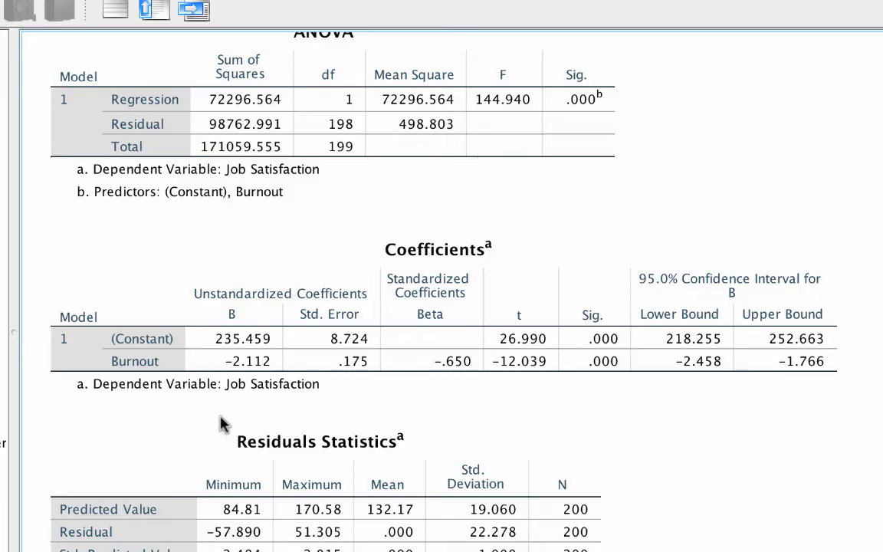
{"action": "left_click", "coordinate": [228, 379]}
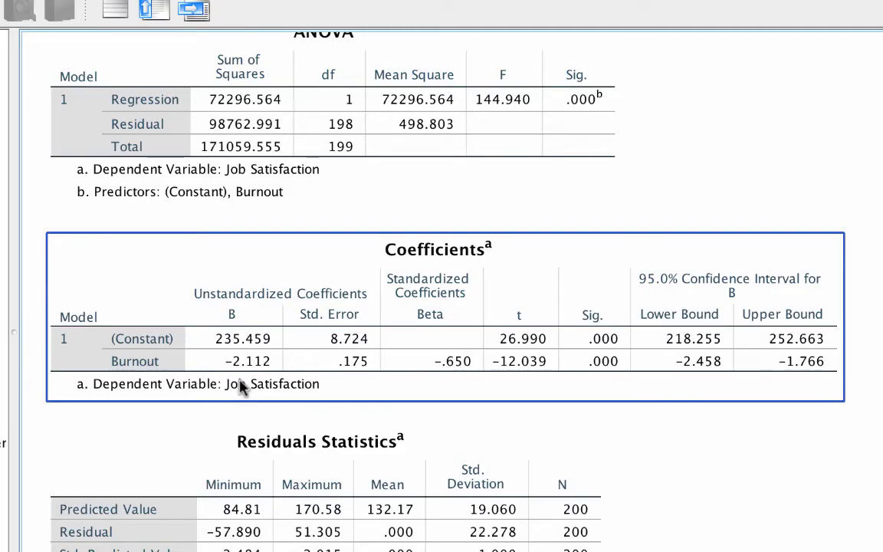
{"action": "left_click", "coordinate": [242, 408]}
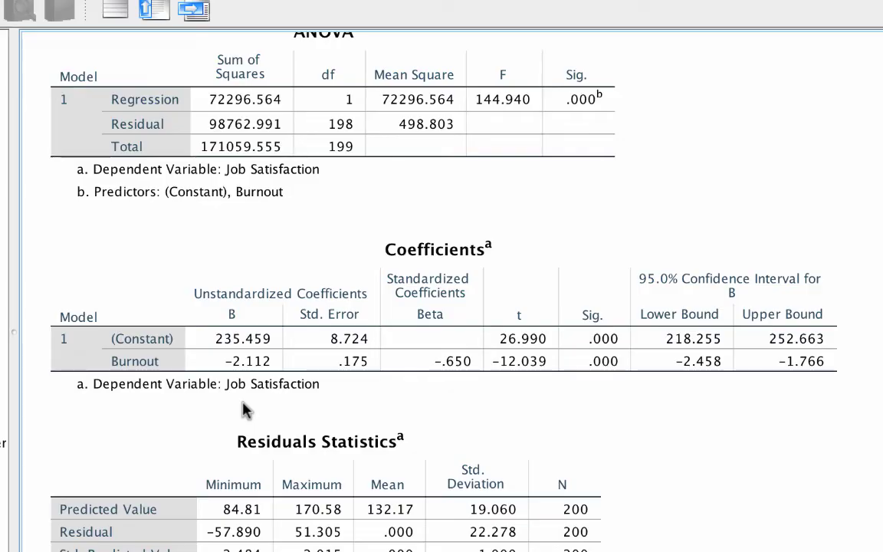
{"action": "left_click", "coordinate": [272, 393]}
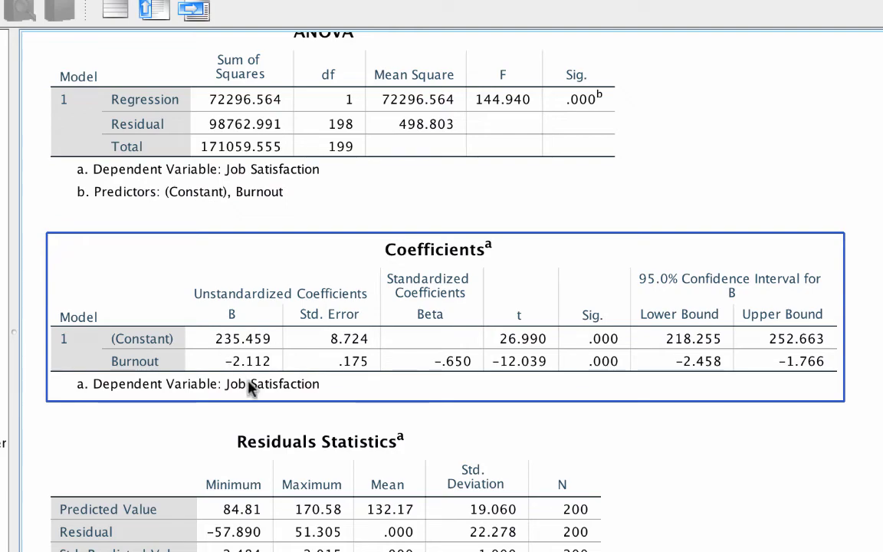
{"action": "left_click", "coordinate": [256, 407]}
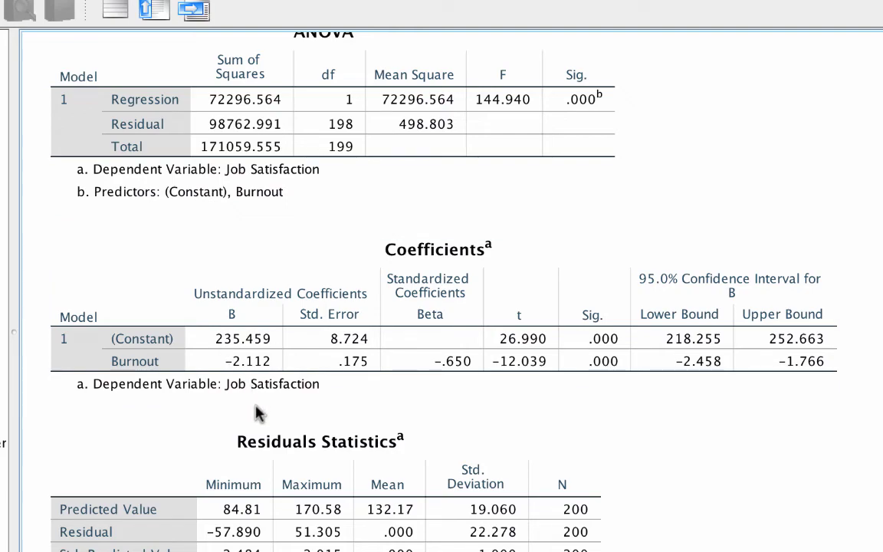
{"action": "left_click", "coordinate": [441, 341]}
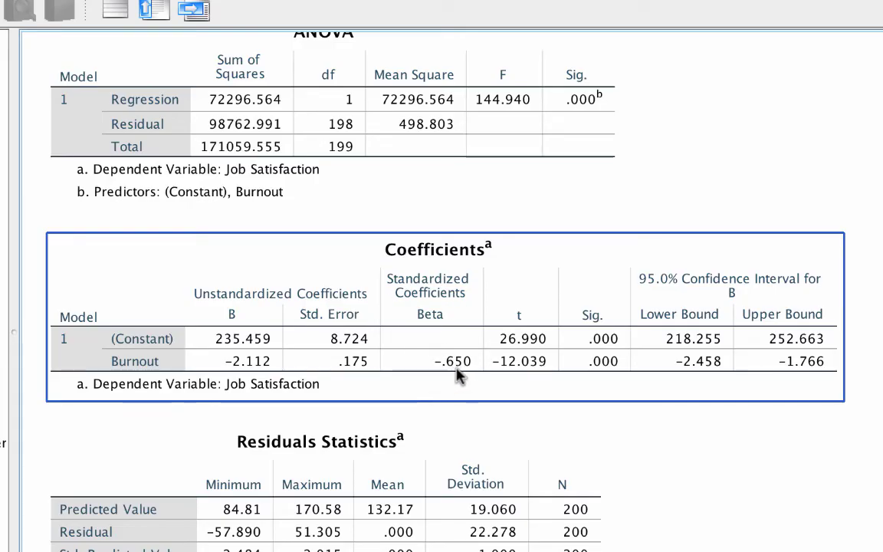
{"action": "left_click", "coordinate": [463, 411]}
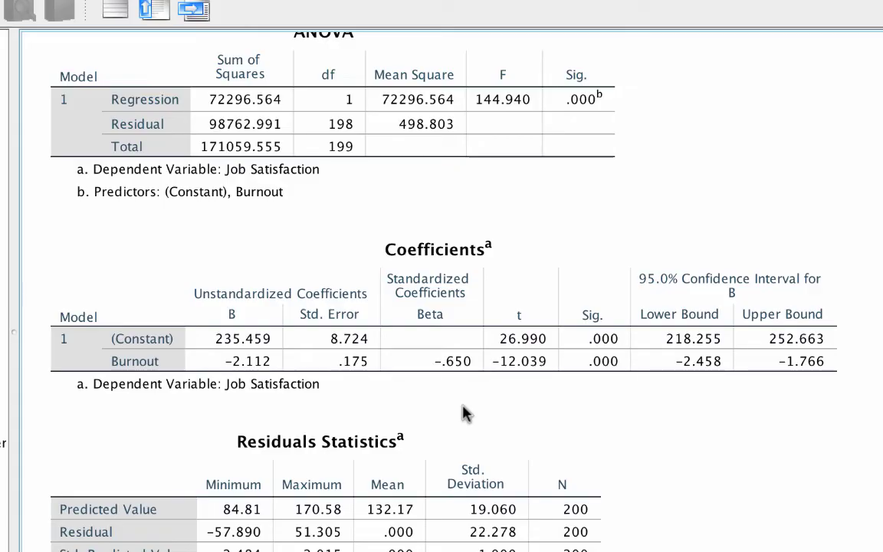
{"action": "left_click", "coordinate": [475, 383]}
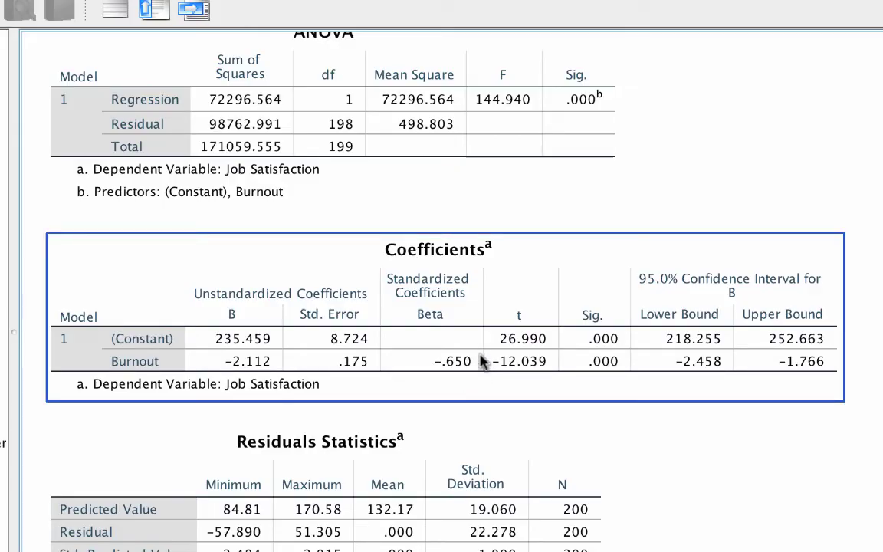
{"action": "left_click", "coordinate": [474, 402]}
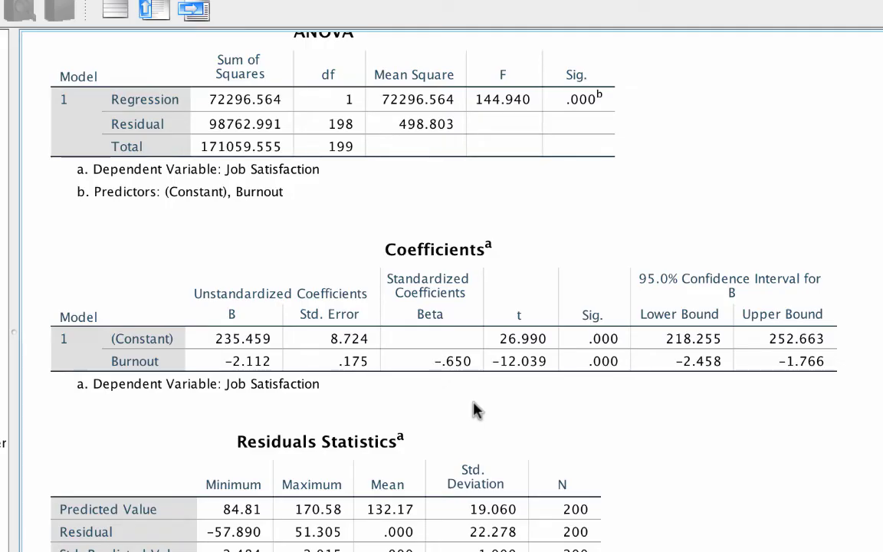
{"action": "left_click", "coordinate": [452, 397]}
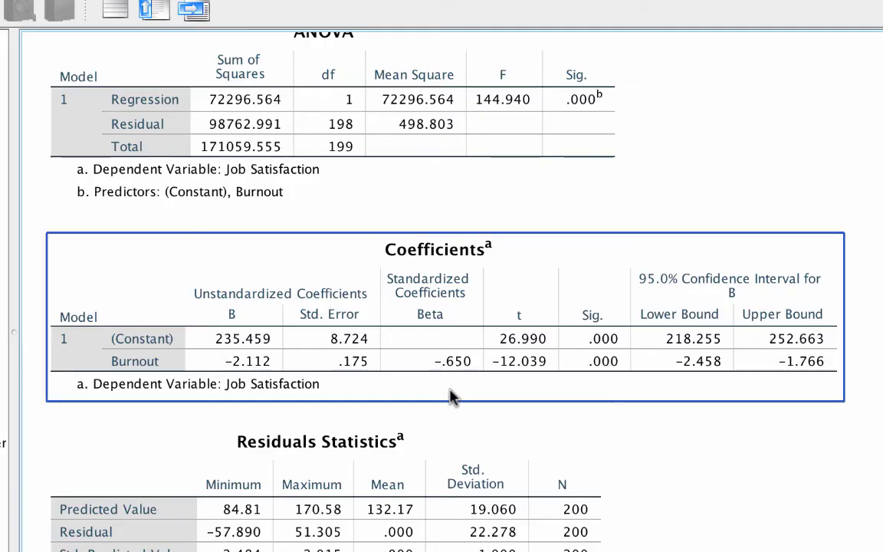
{"action": "scroll", "coordinate": [484, 374], "scroll_direction": "up", "scroll_amount": 5}
{"action": "left_click", "coordinate": [487, 377]}
{"action": "scroll", "coordinate": [487, 377], "scroll_direction": "up", "scroll_amount": 2}
{"action": "left_click", "coordinate": [487, 414]}
{"action": "scroll", "coordinate": [487, 459], "scroll_direction": "up", "scroll_amount": 3}
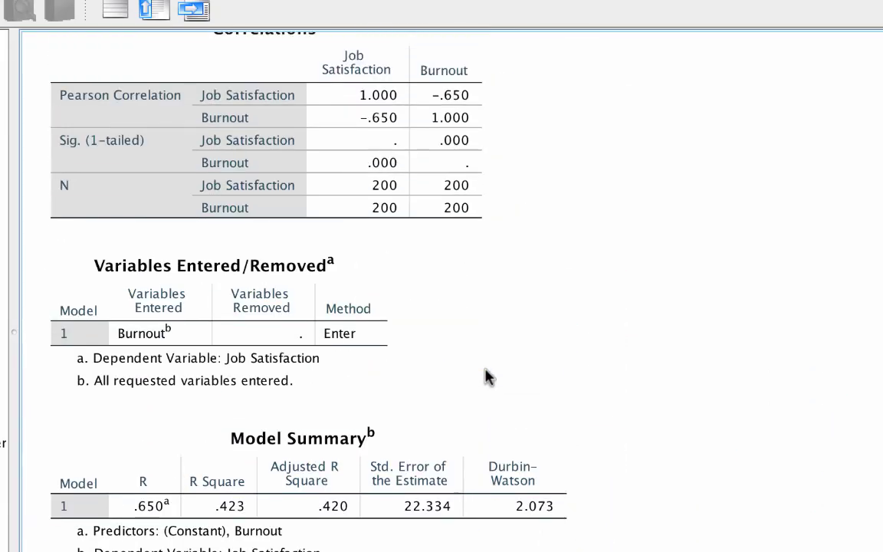
{"action": "left_click", "coordinate": [487, 184]}
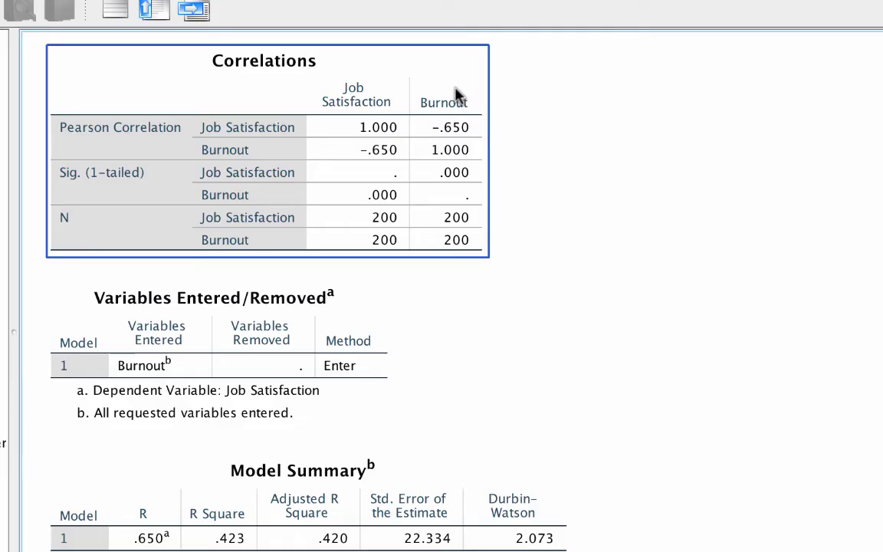
{"action": "left_click", "coordinate": [500, 163]}
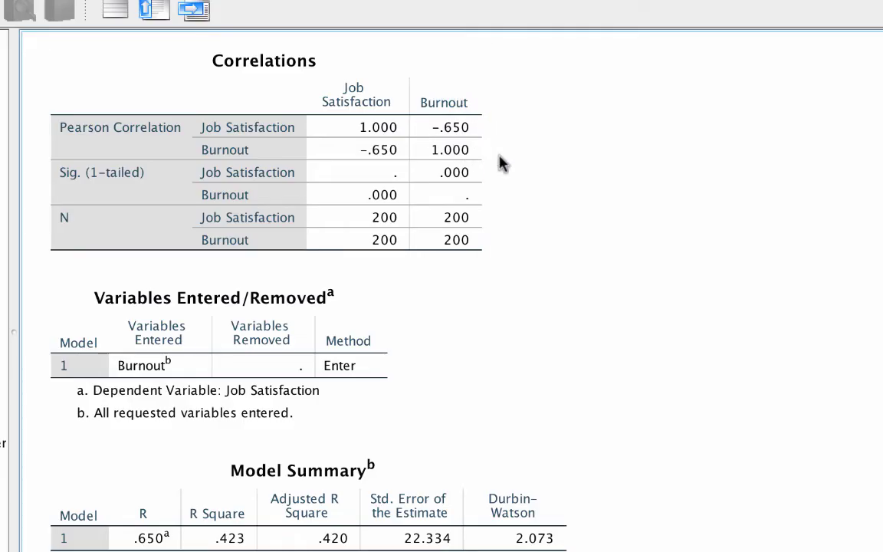
{"action": "scroll", "coordinate": [562, 184], "scroll_direction": "down", "scroll_amount": 10}
{"action": "left_click", "coordinate": [564, 187]}
{"action": "left_click", "coordinate": [460, 337]}
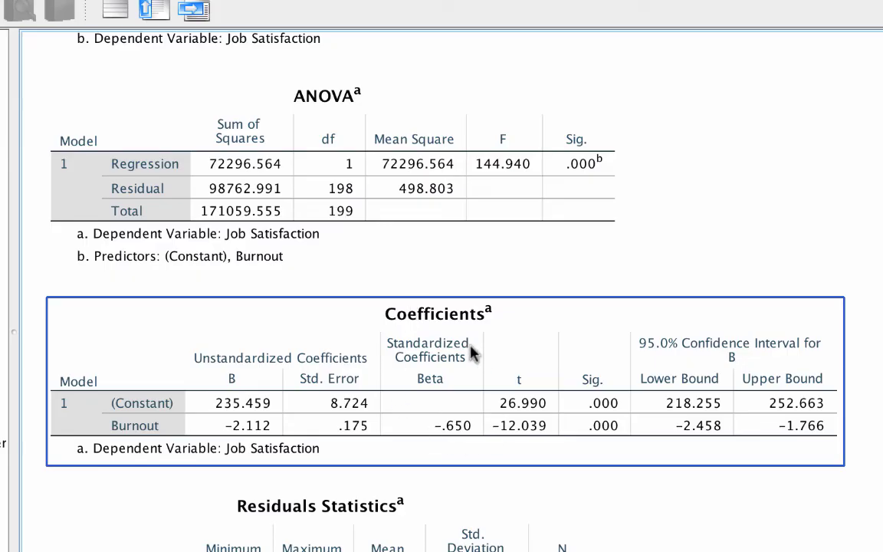
{"action": "left_click", "coordinate": [509, 499]}
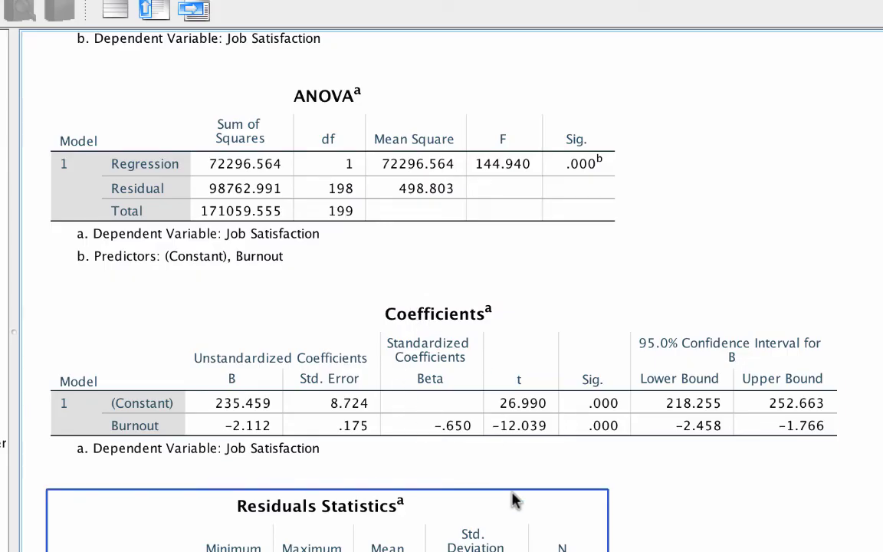
{"action": "left_click", "coordinate": [522, 470]}
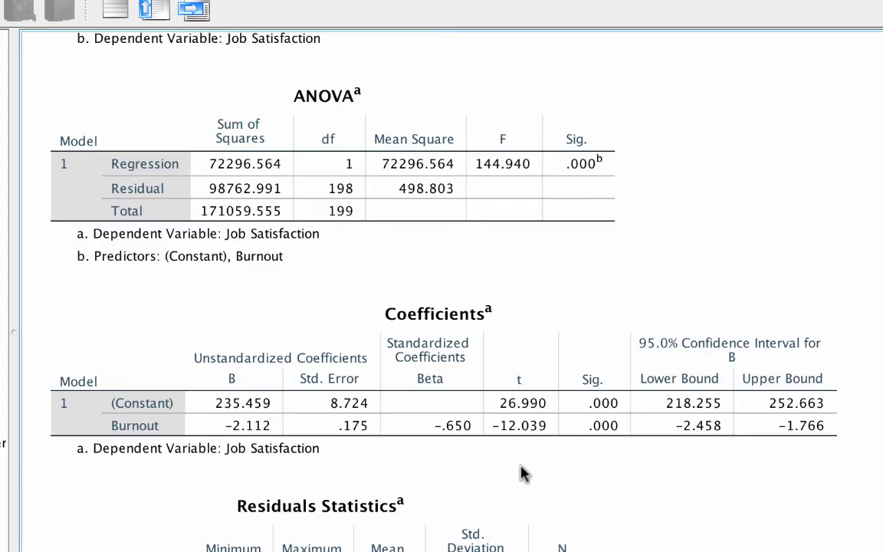
{"action": "left_click", "coordinate": [476, 461]}
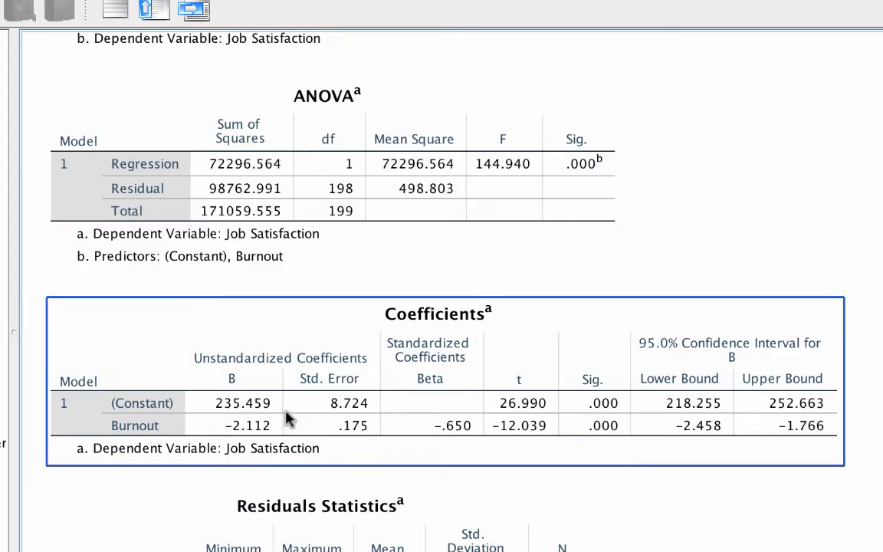